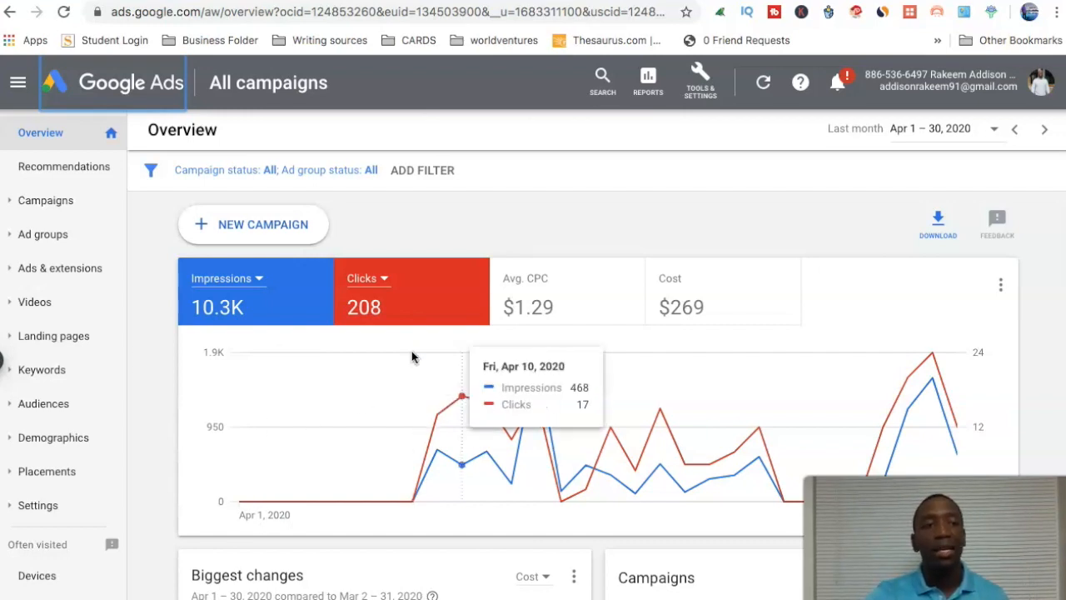
Start creating a new campaign from the account's campaigns list.
{"action": "left_click", "coordinate": [35, 203]}
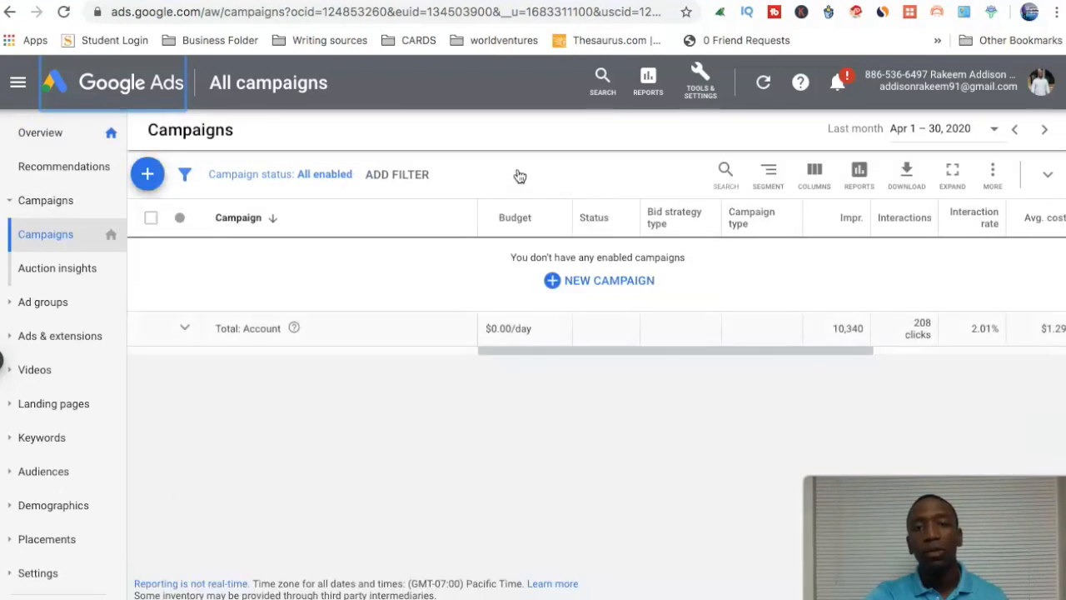
{"action": "left_click", "coordinate": [145, 173]}
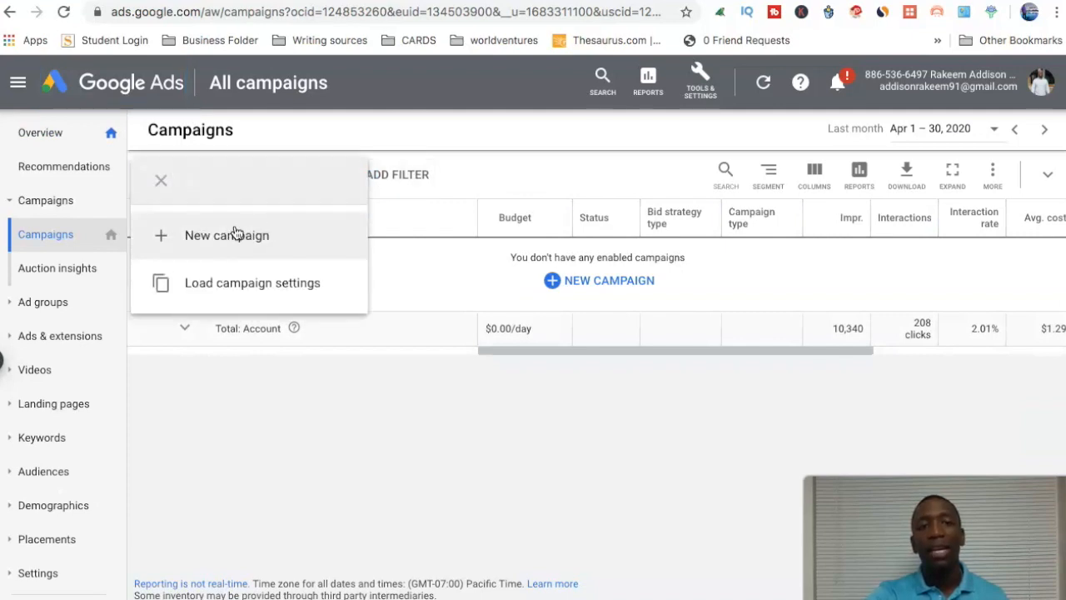
{"action": "left_click", "coordinate": [235, 230]}
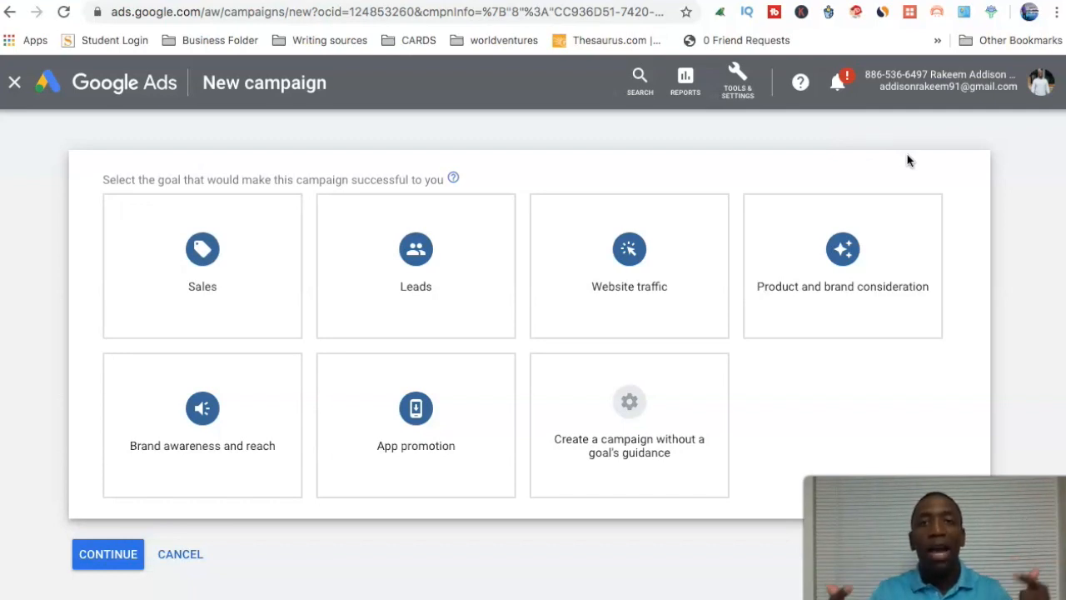
Choose a campaign without a goal's guidance, with the Video type and Custom video campaign subtype, and continue to its settings.
{"action": "mouse_move", "coordinate": [644, 408]}
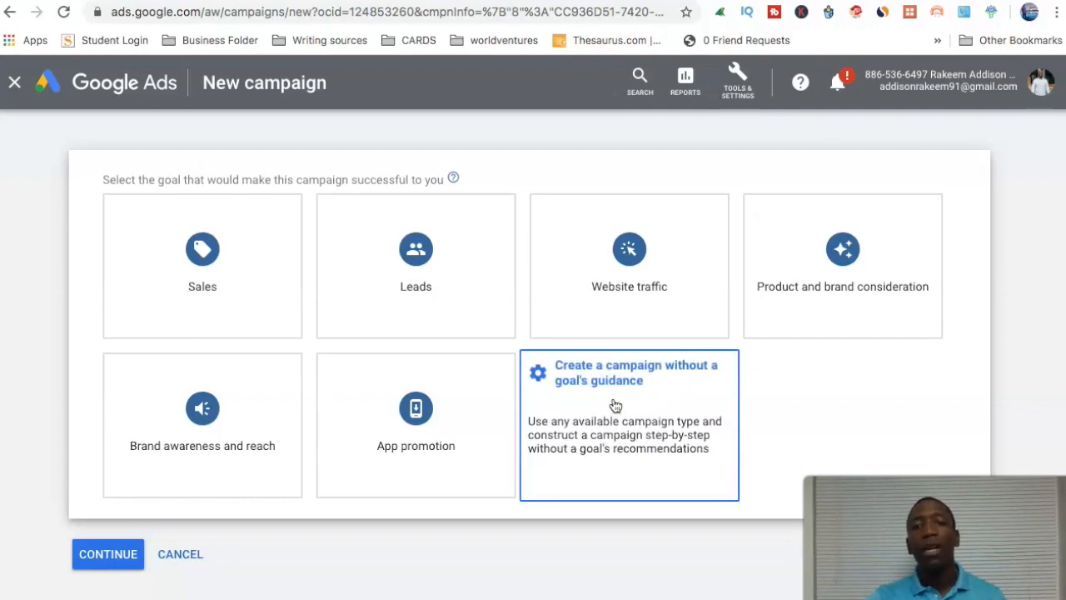
{"action": "left_click", "coordinate": [615, 405]}
{"action": "left_click", "coordinate": [821, 327]}
{"action": "scroll", "coordinate": [196, 241], "scroll_direction": "up", "scroll_amount": 1}
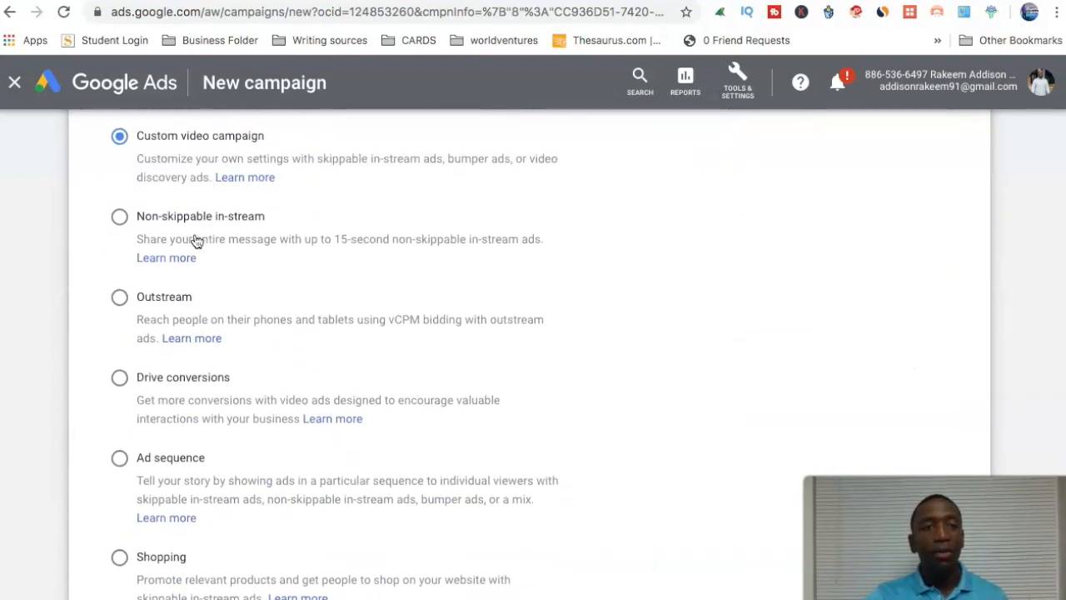
{"action": "scroll", "coordinate": [326, 359], "scroll_direction": "down", "scroll_amount": 2}
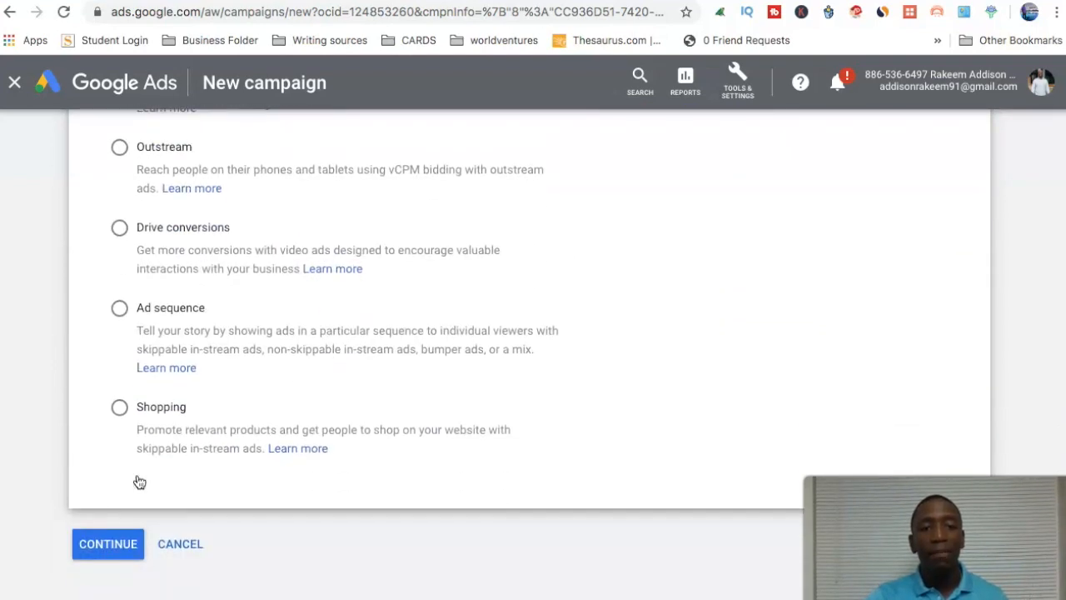
{"action": "left_click", "coordinate": [112, 541]}
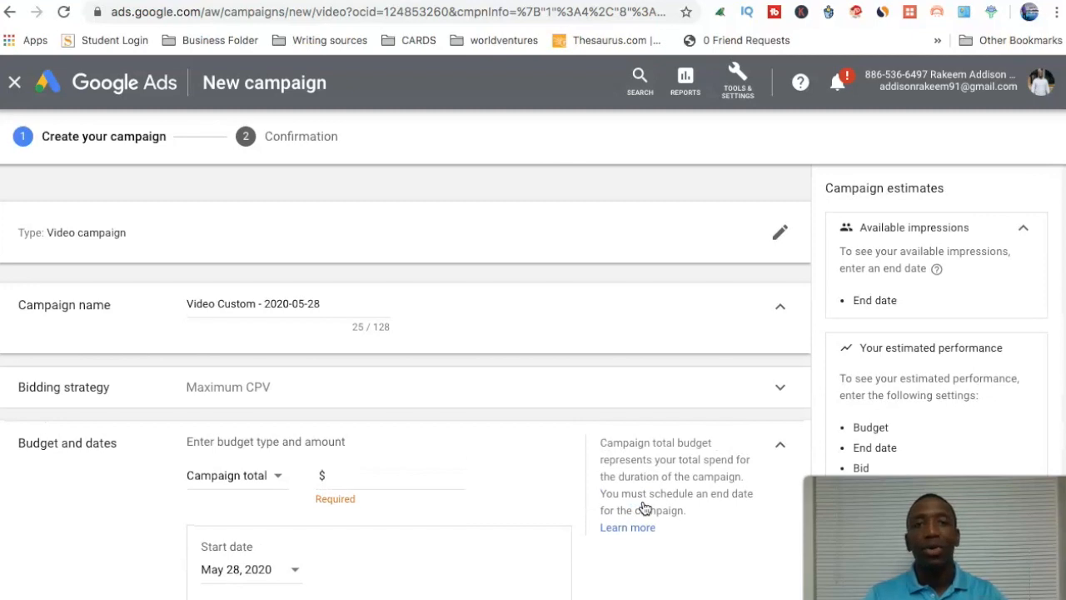
Rename the campaign as Test Local Biz.
{"action": "triple_click", "coordinate": [231, 302]}
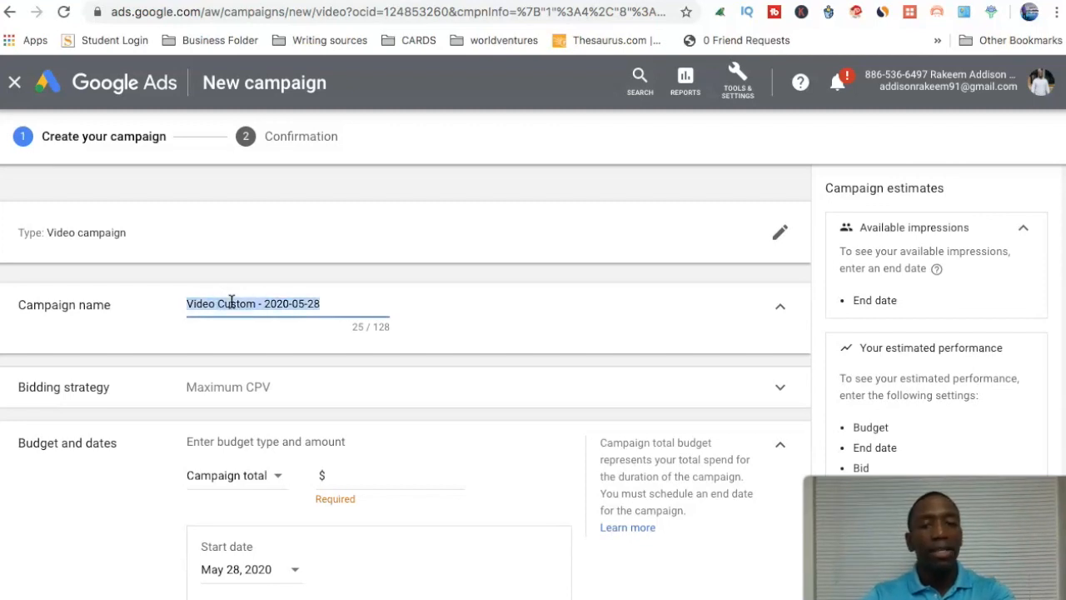
{"action": "key", "text": "BackSpace"}
{"action": "type", "text": "Test "}
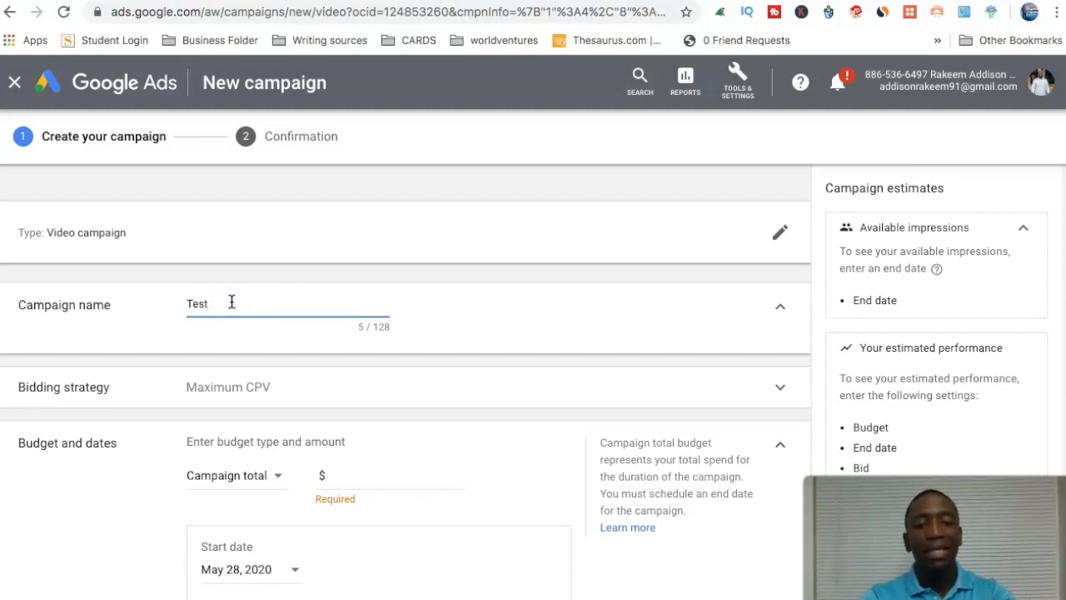
{"action": "type", "text": "Local B"}
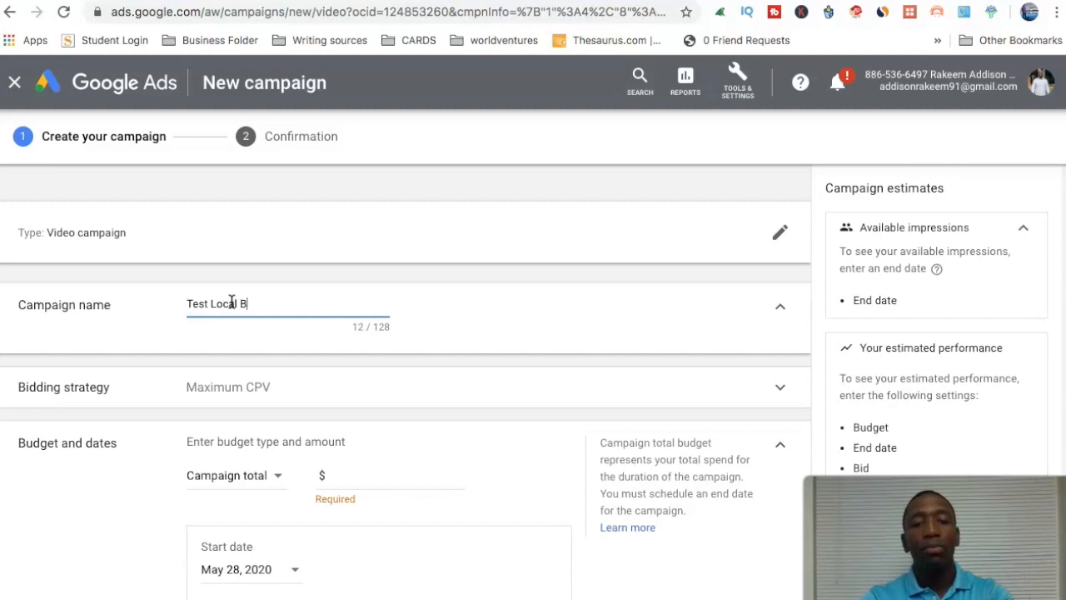
{"action": "type", "text": "iz"}
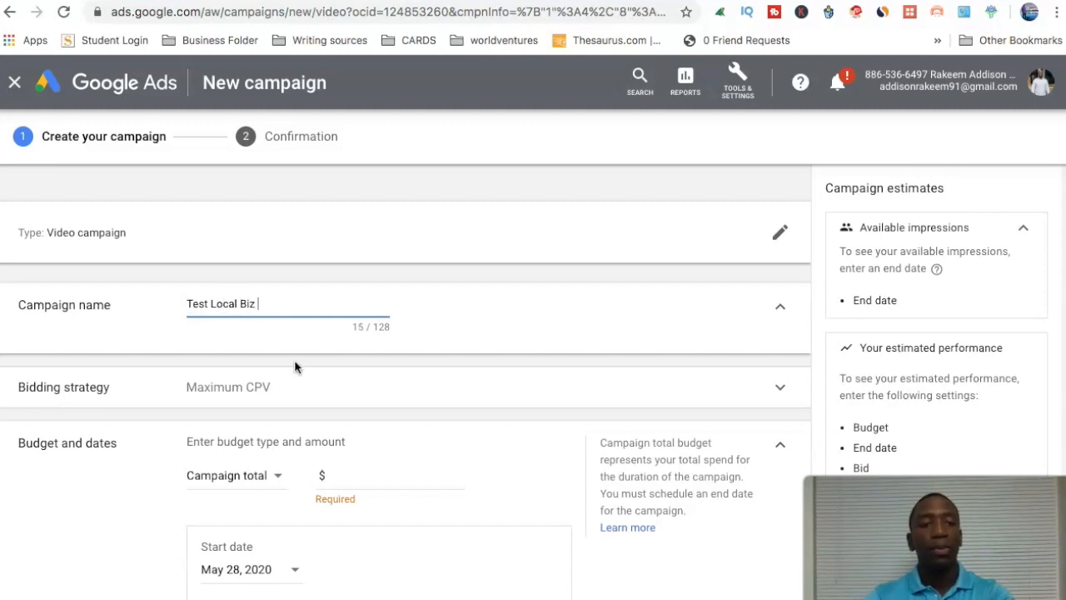
Expand the bidding strategy settings and review the selected bid strategy.
{"action": "scroll", "coordinate": [295, 366], "scroll_direction": "down", "scroll_amount": 1}
{"action": "left_click", "coordinate": [267, 305]}
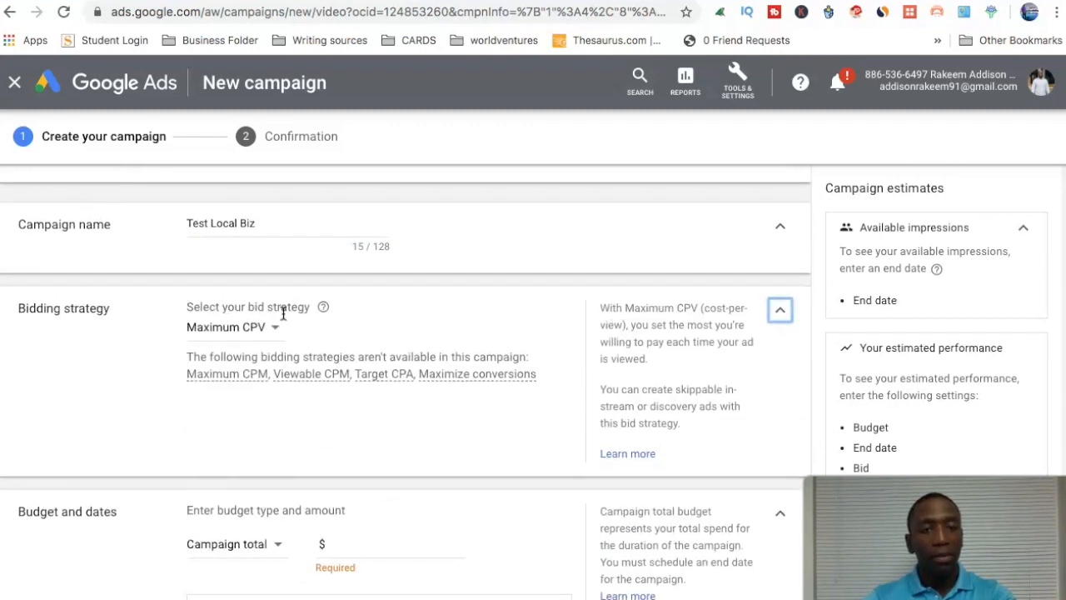
{"action": "scroll", "coordinate": [360, 340], "scroll_direction": "down", "scroll_amount": 3}
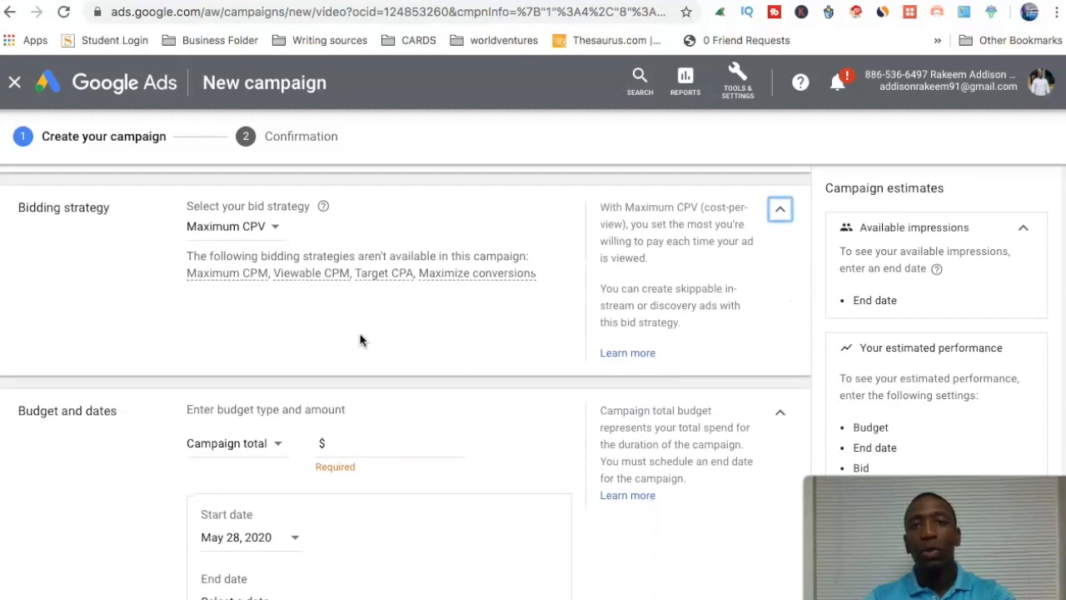
Set the campaign budget to Daily with an amount of $10.00.
{"action": "scroll", "coordinate": [360, 340], "scroll_direction": "down", "scroll_amount": 2}
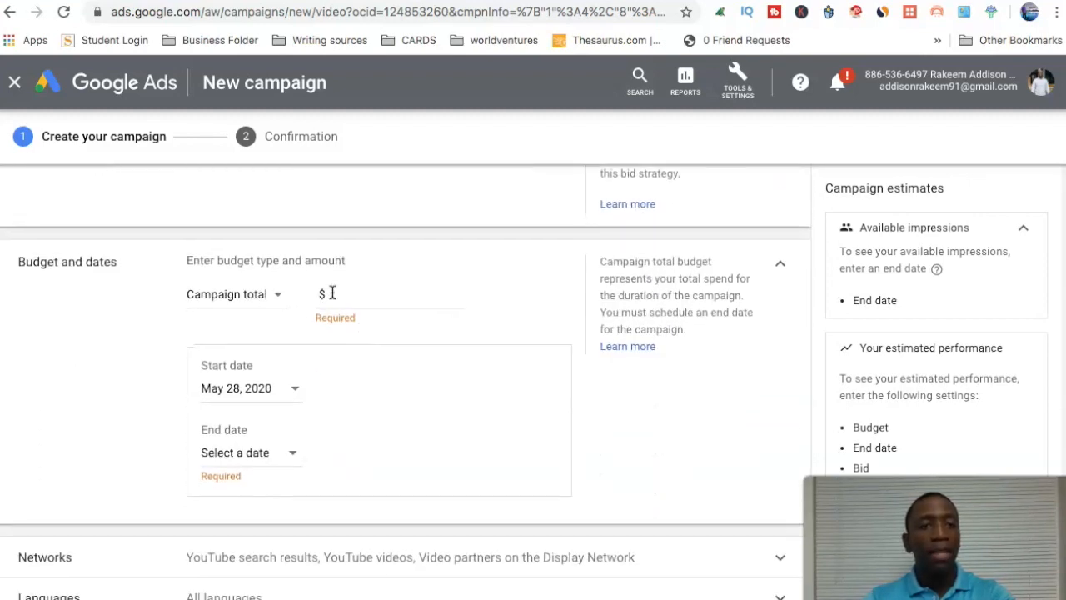
{"action": "left_click", "coordinate": [274, 300]}
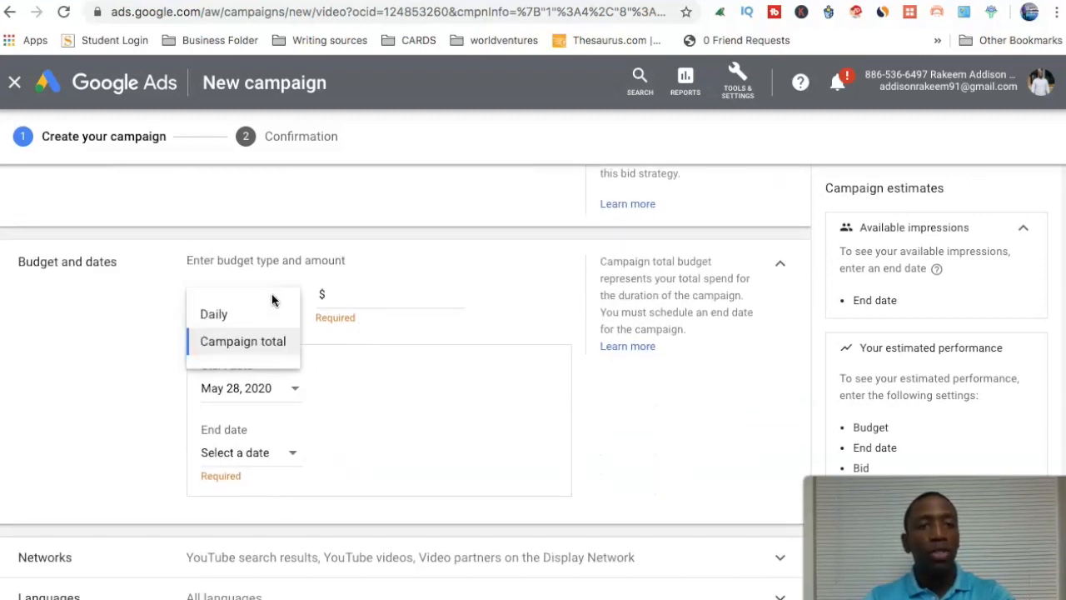
{"action": "left_click", "coordinate": [220, 314]}
{"action": "left_click", "coordinate": [385, 294]}
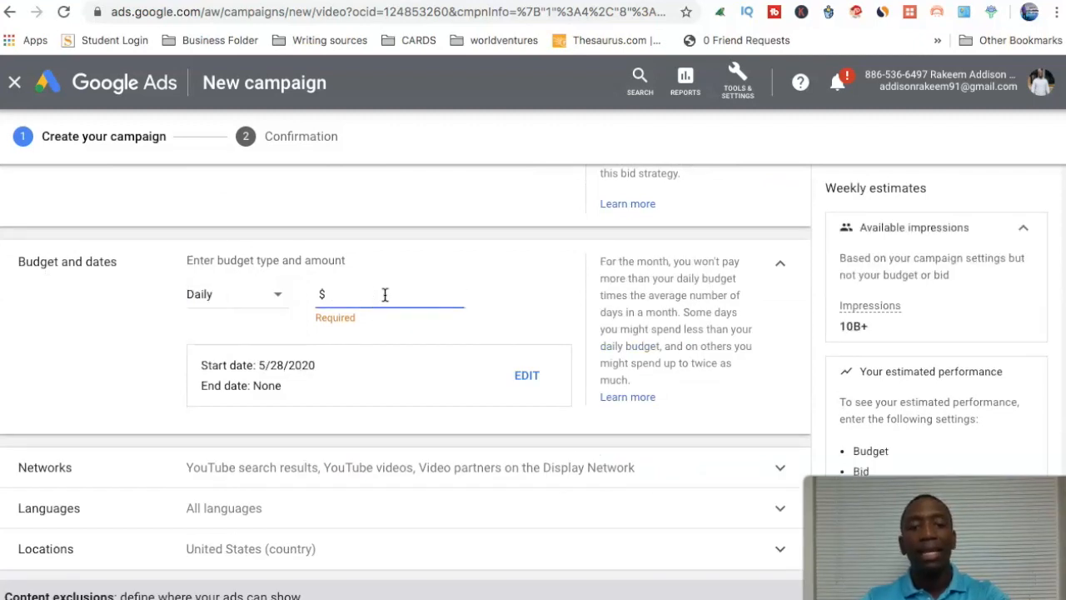
{"action": "type", "text": "10.00"}
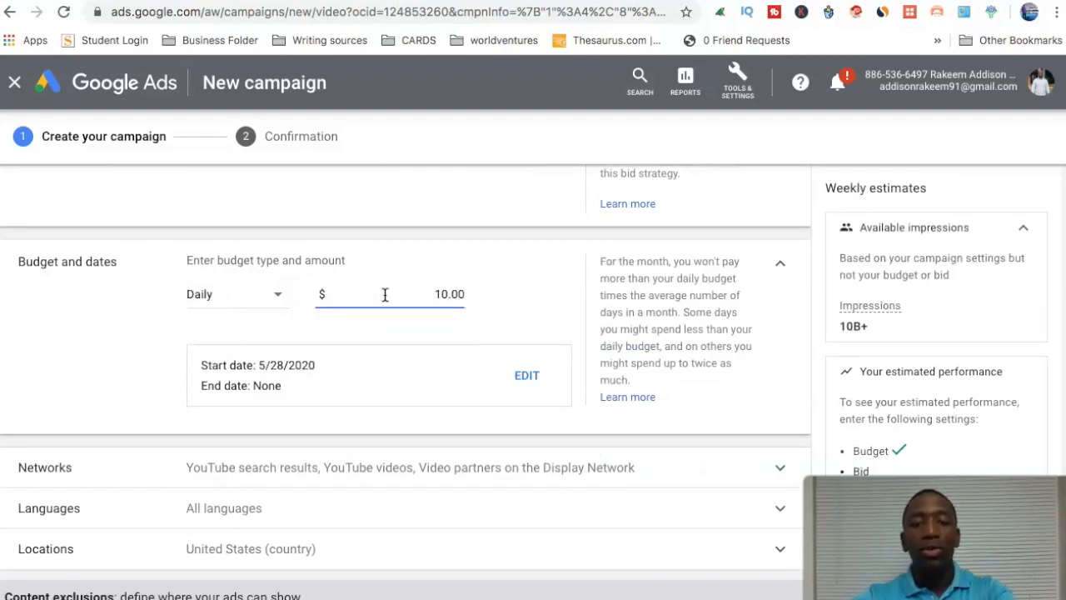
{"action": "left_click", "coordinate": [562, 276]}
Limit the networks to YouTube videos by excluding Display Network video partners and YouTube search results.
{"action": "scroll", "coordinate": [564, 275], "scroll_direction": "down", "scroll_amount": 2}
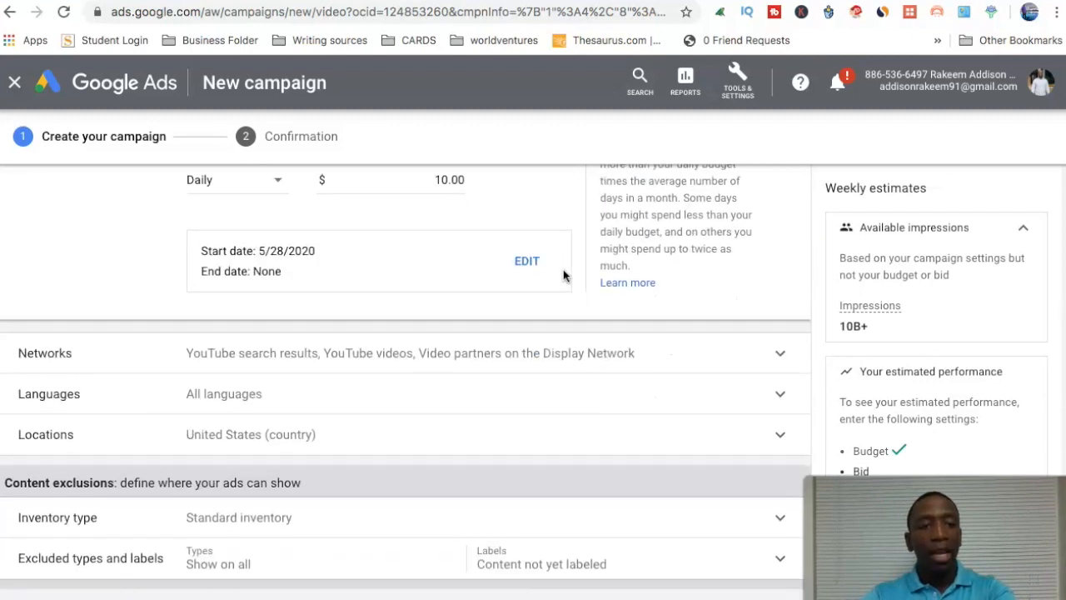
{"action": "left_click", "coordinate": [333, 342]}
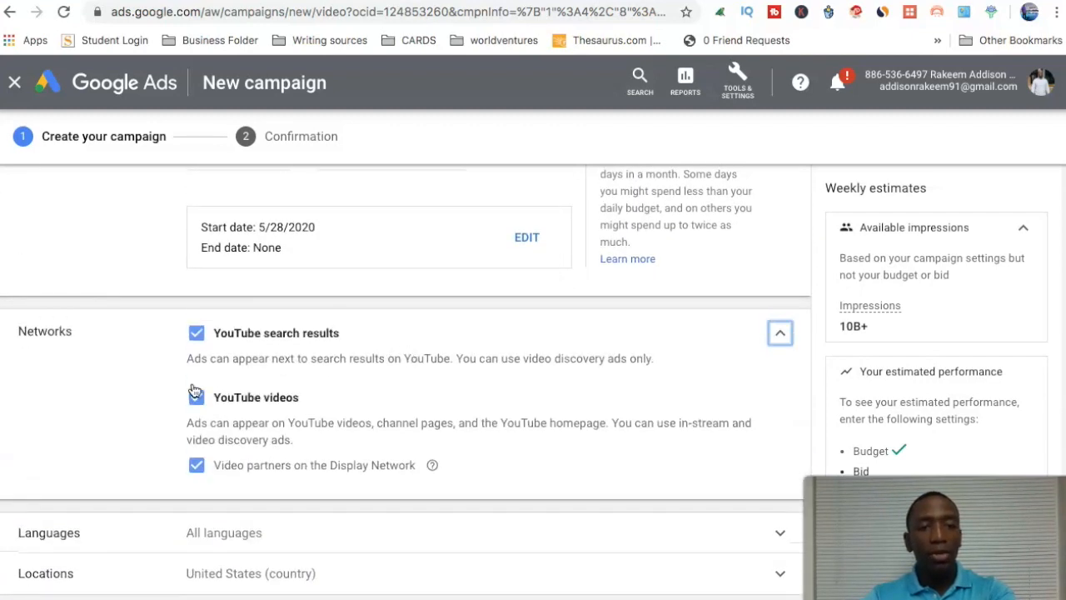
{"action": "left_click", "coordinate": [197, 465]}
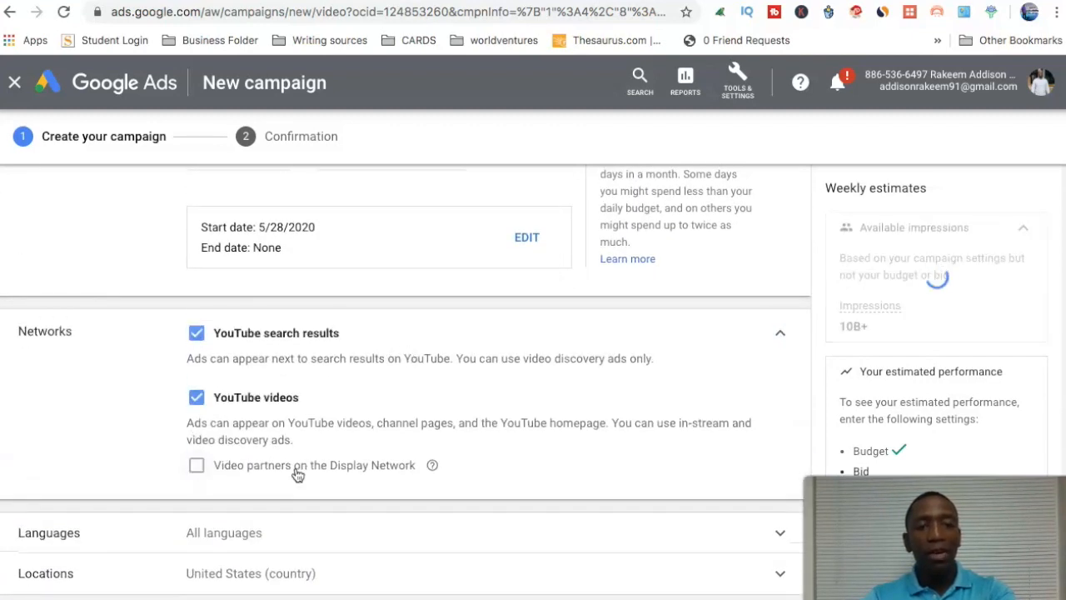
{"action": "left_click", "coordinate": [196, 334]}
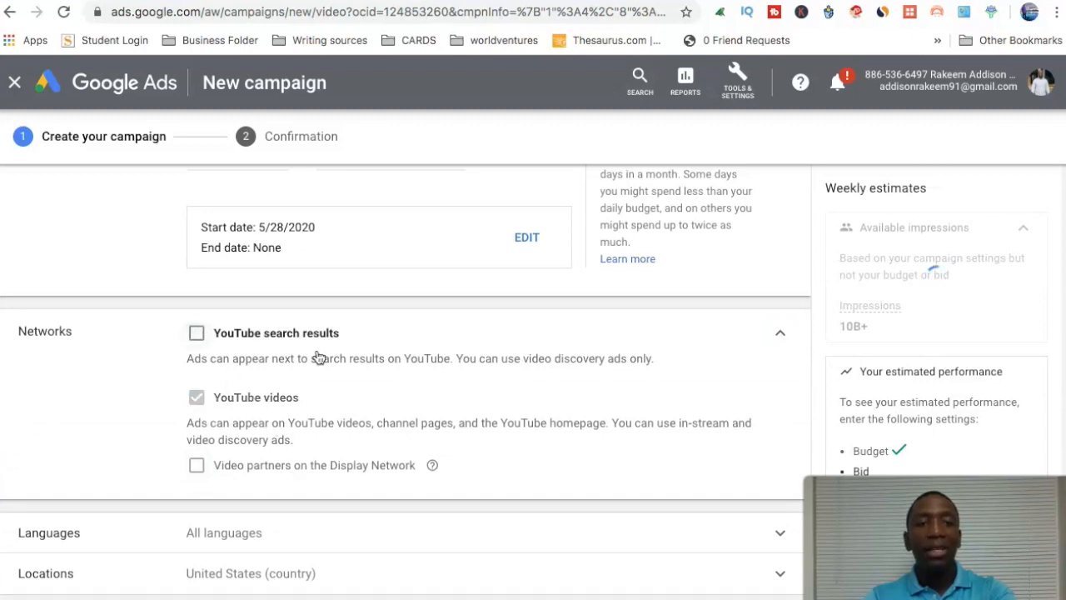
Set the campaign language to English and collapse the language settings.
{"action": "scroll", "coordinate": [383, 371], "scroll_direction": "down", "scroll_amount": 1}
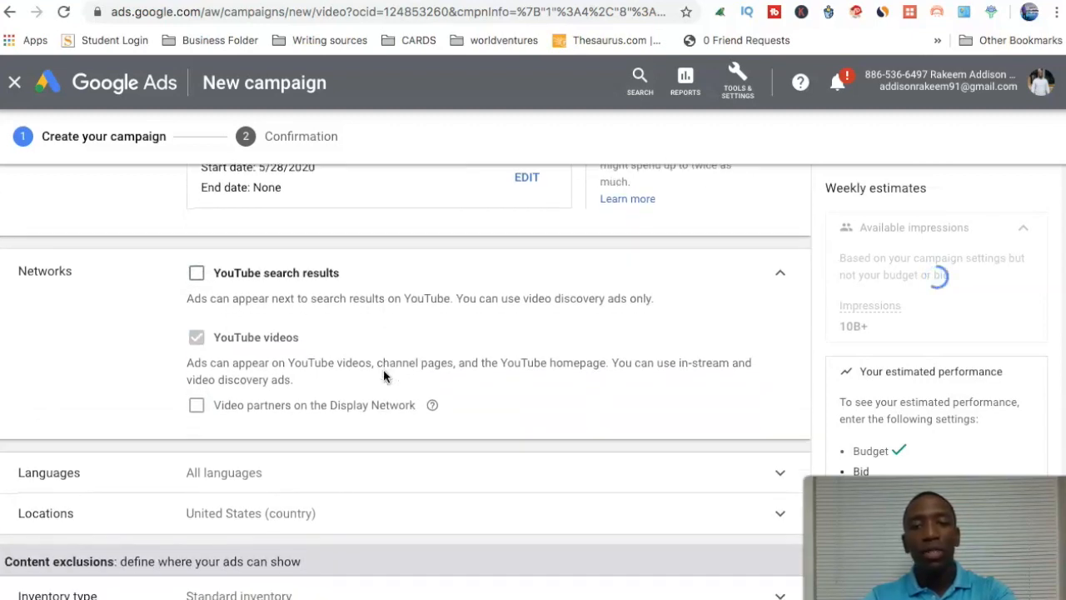
{"action": "scroll", "coordinate": [383, 375], "scroll_direction": "down", "scroll_amount": 3}
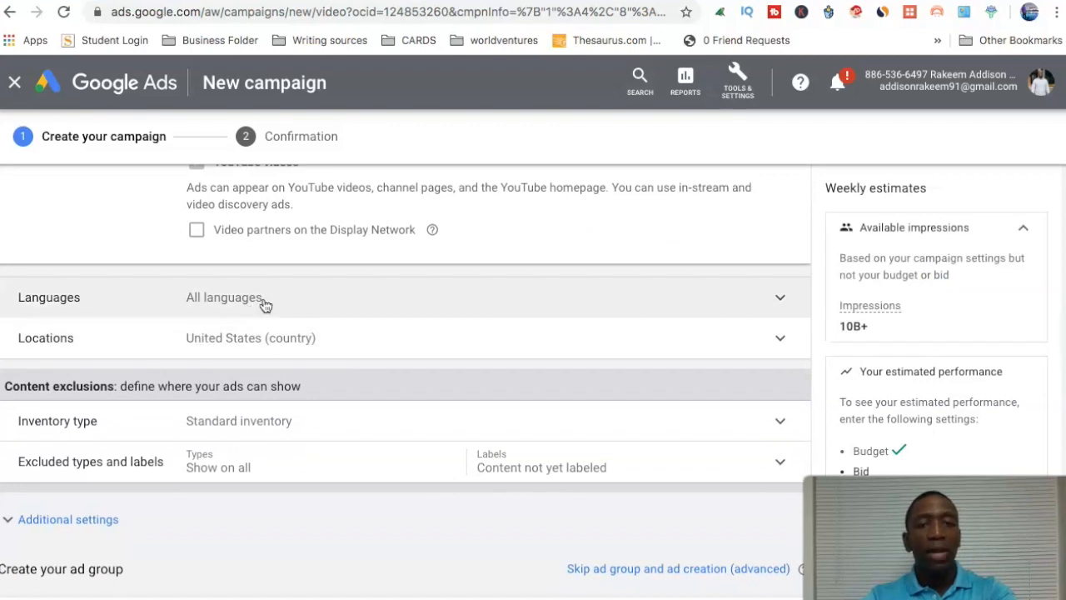
{"action": "scroll", "coordinate": [264, 306], "scroll_direction": "up", "scroll_amount": 3}
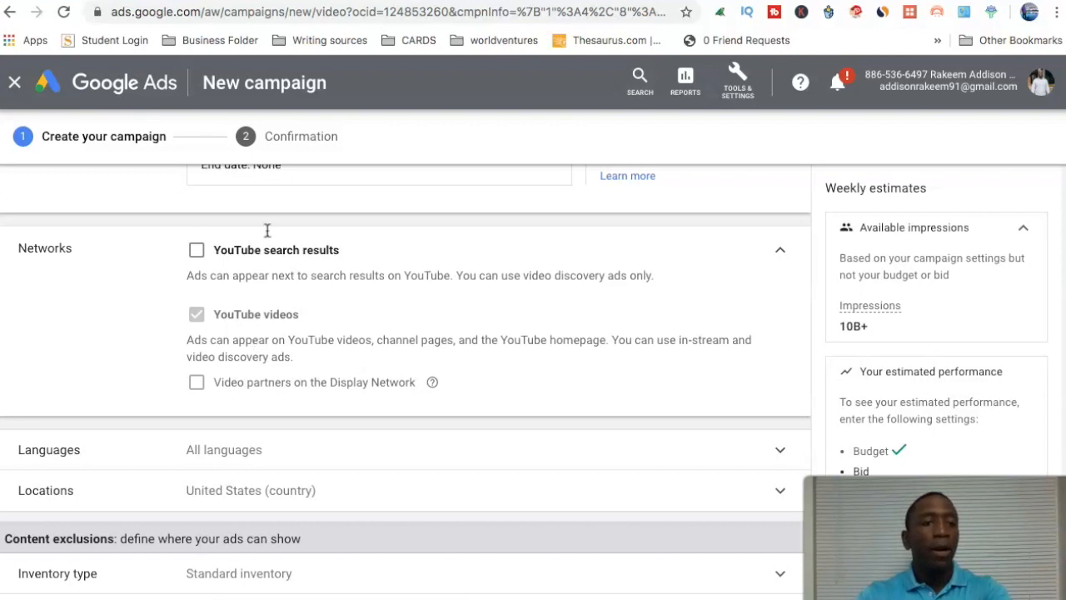
{"action": "scroll", "coordinate": [342, 305], "scroll_direction": "down", "scroll_amount": 2}
{"action": "left_click", "coordinate": [297, 320]}
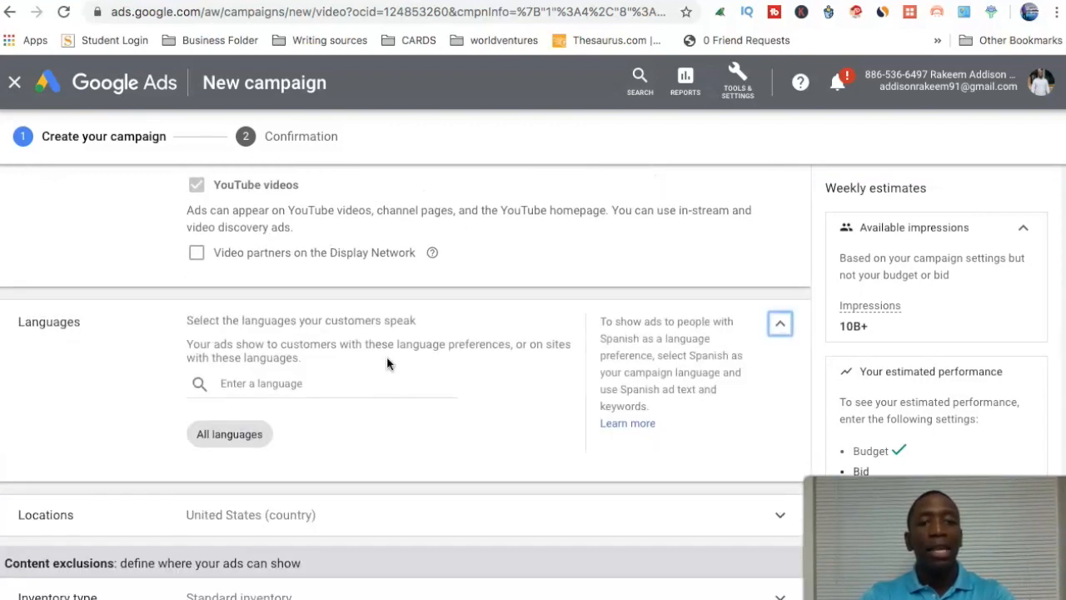
{"action": "left_click", "coordinate": [277, 383]}
{"action": "type", "text": "english"}
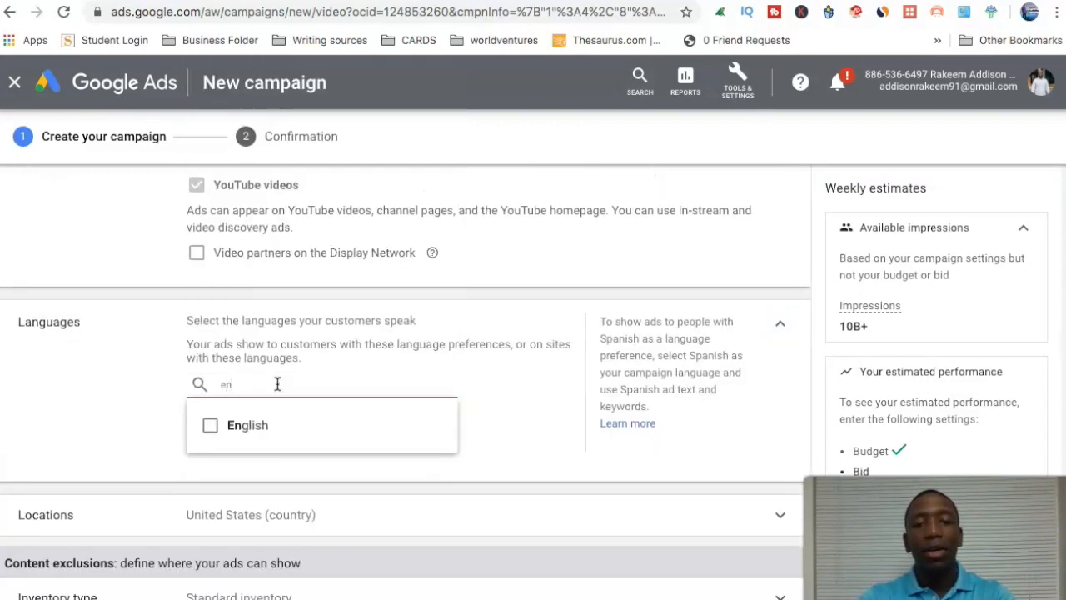
{"action": "left_click", "coordinate": [209, 427]}
{"action": "left_click", "coordinate": [558, 379]}
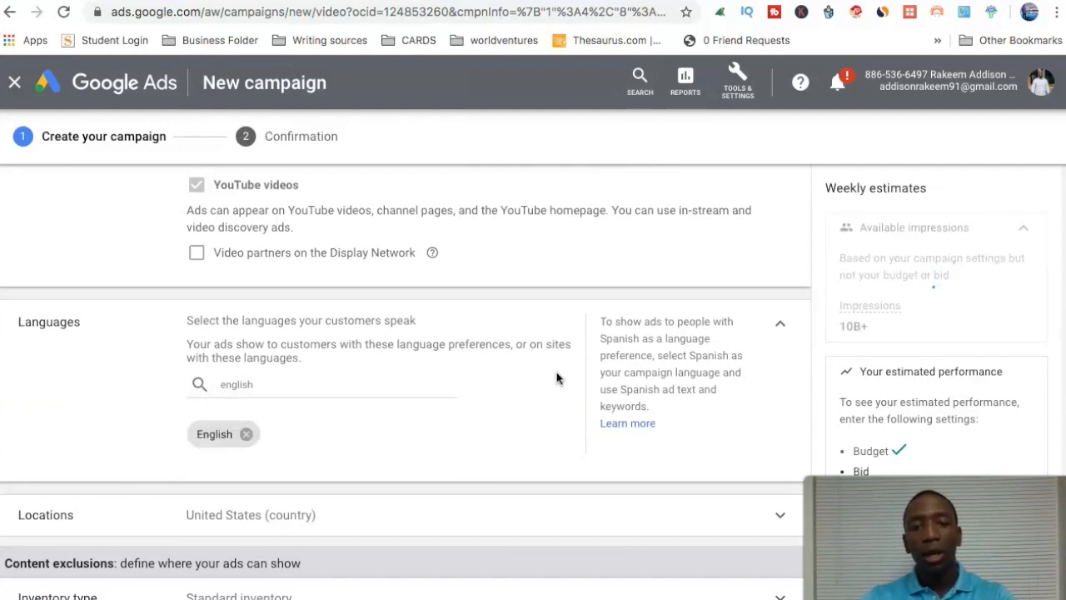
{"action": "left_click", "coordinate": [779, 327]}
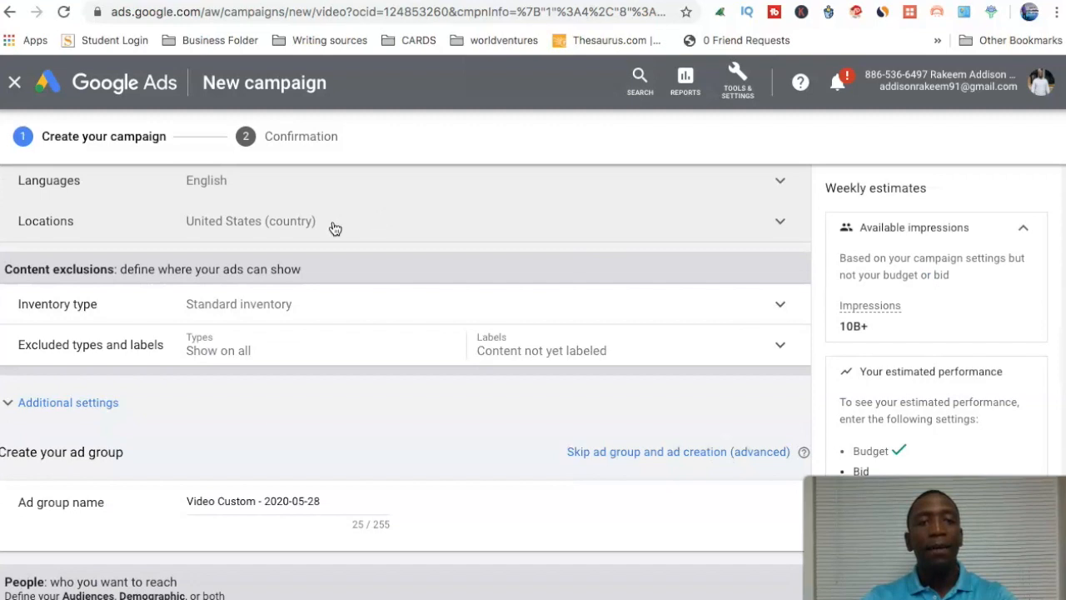
Switch the location targeting to another location and open the advanced location search.
{"action": "left_click", "coordinate": [469, 228]}
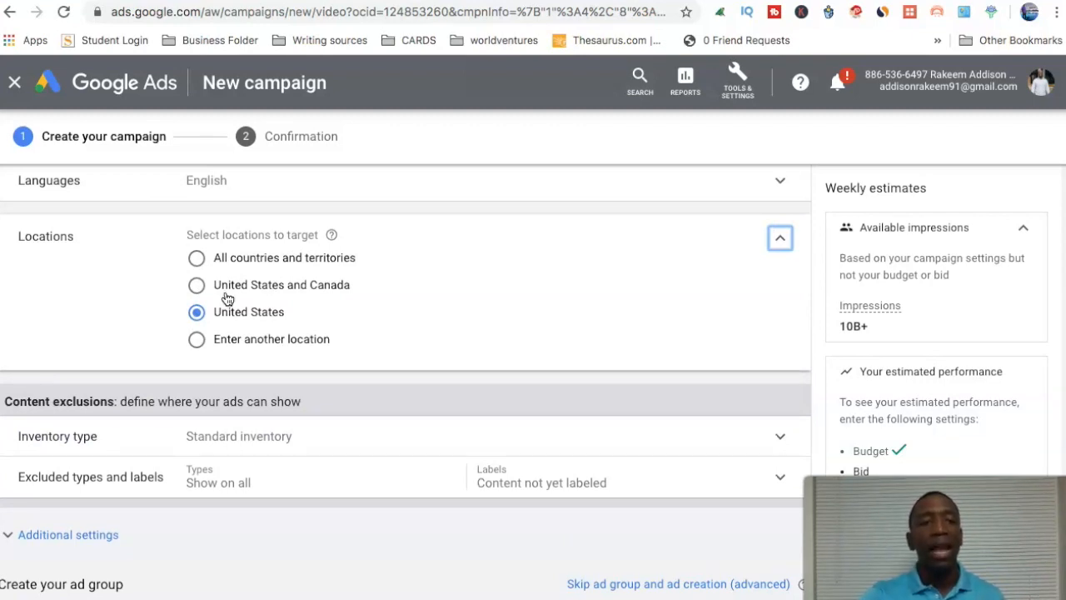
{"action": "left_click", "coordinate": [197, 341]}
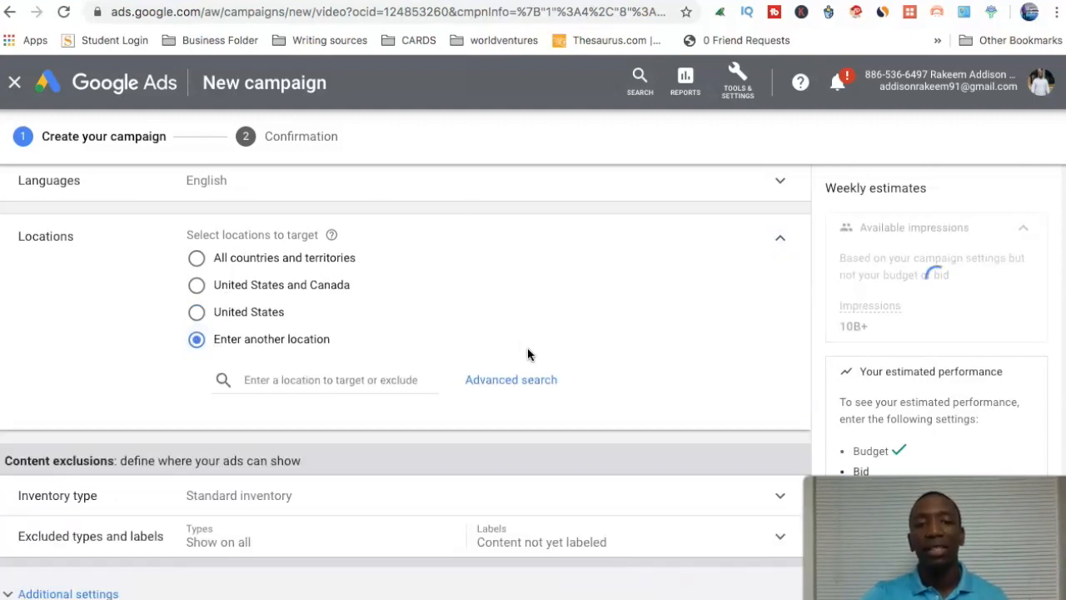
{"action": "left_click", "coordinate": [345, 380]}
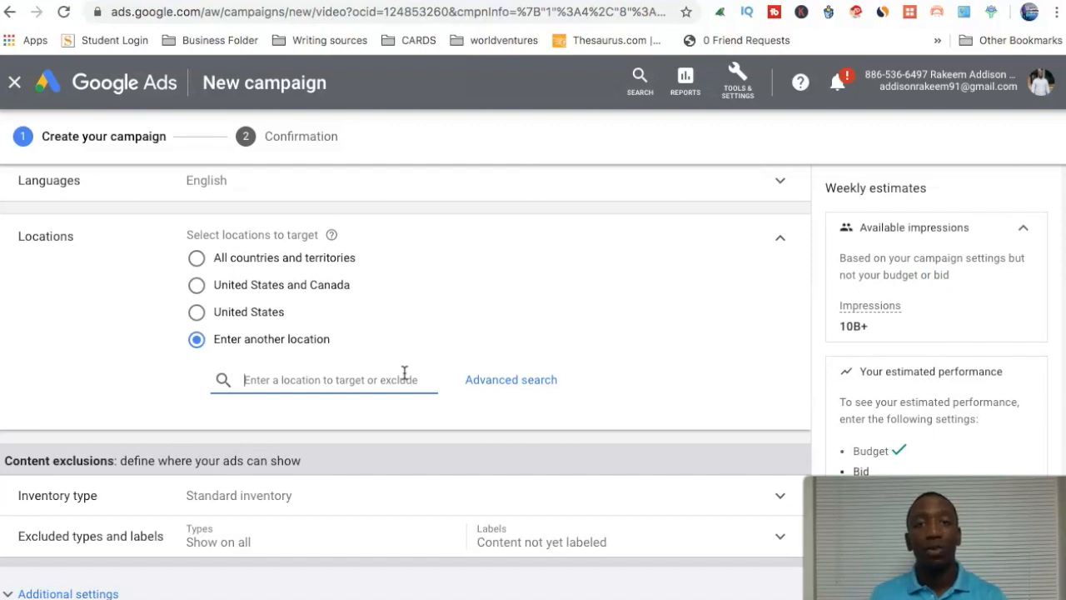
{"action": "left_click", "coordinate": [523, 381]}
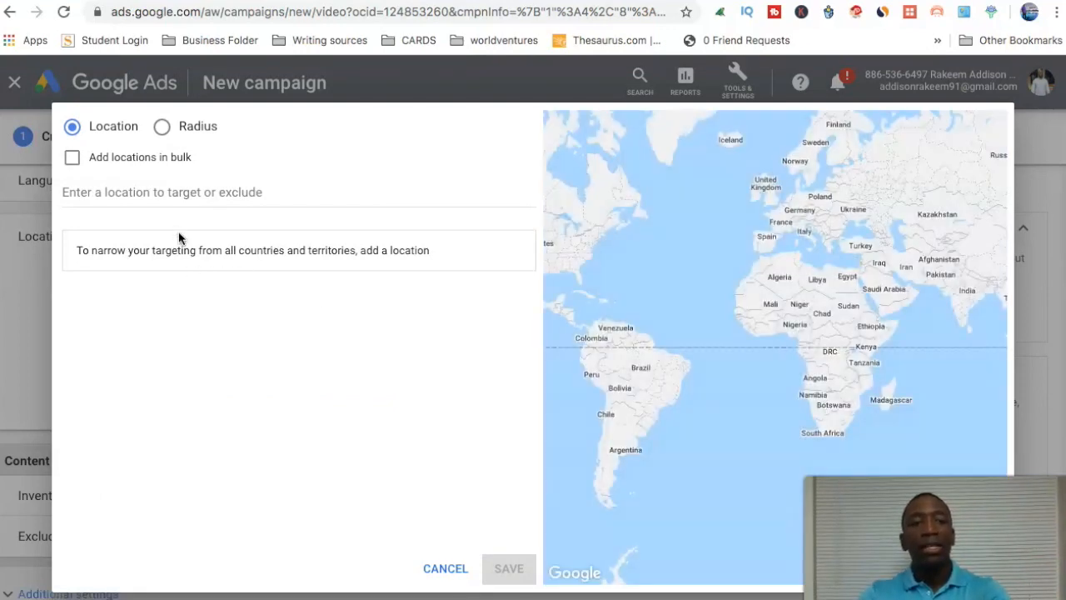
Search for 30904 and target the 30904, Georgia, United States postal code.
{"action": "left_click", "coordinate": [173, 190]}
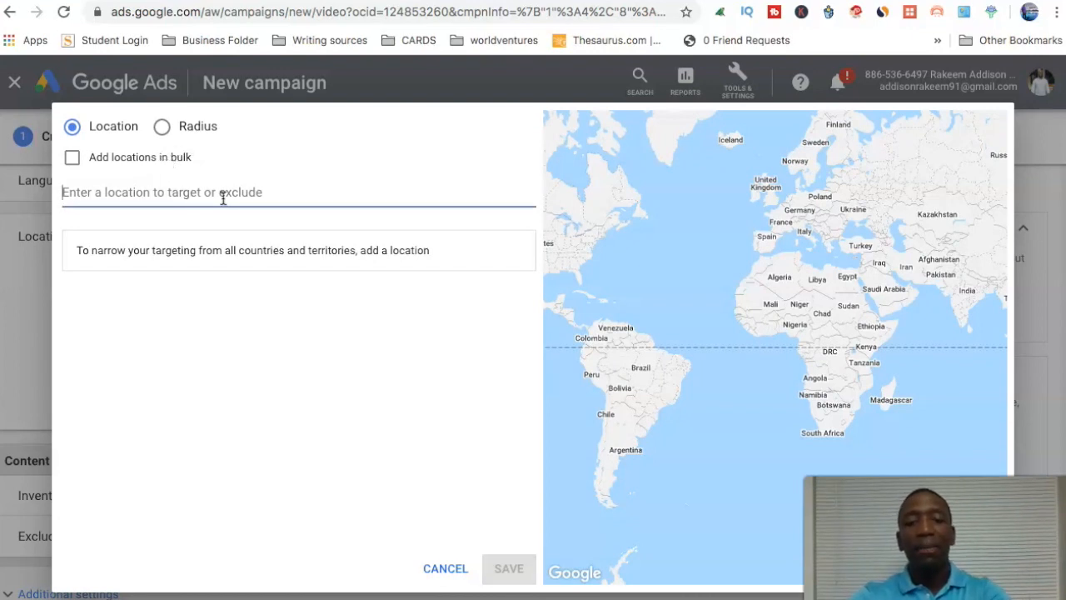
{"action": "type", "text": "30"}
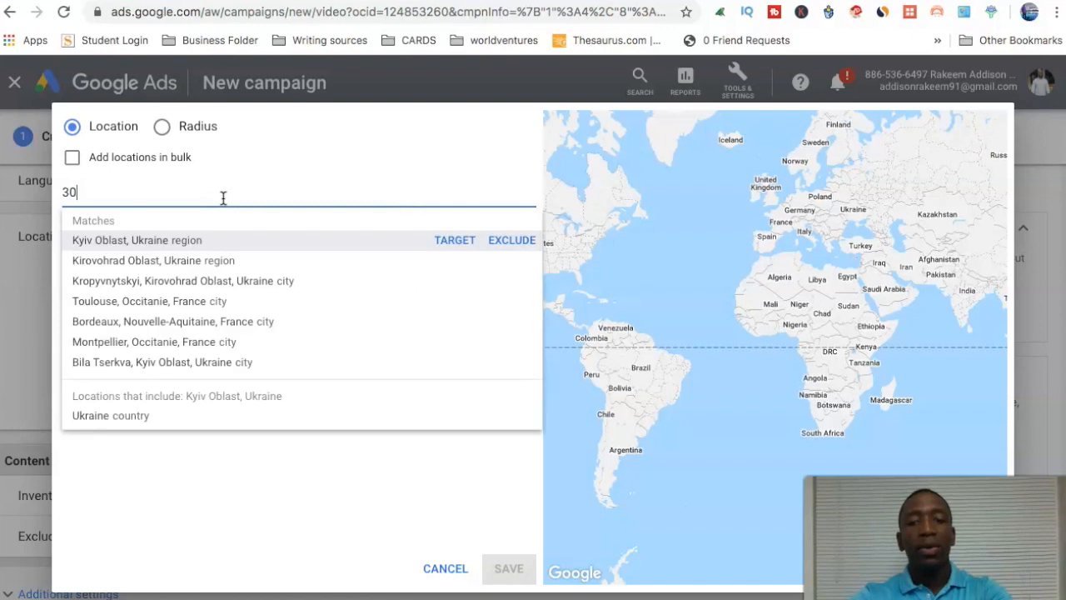
{"action": "type", "text": "904"}
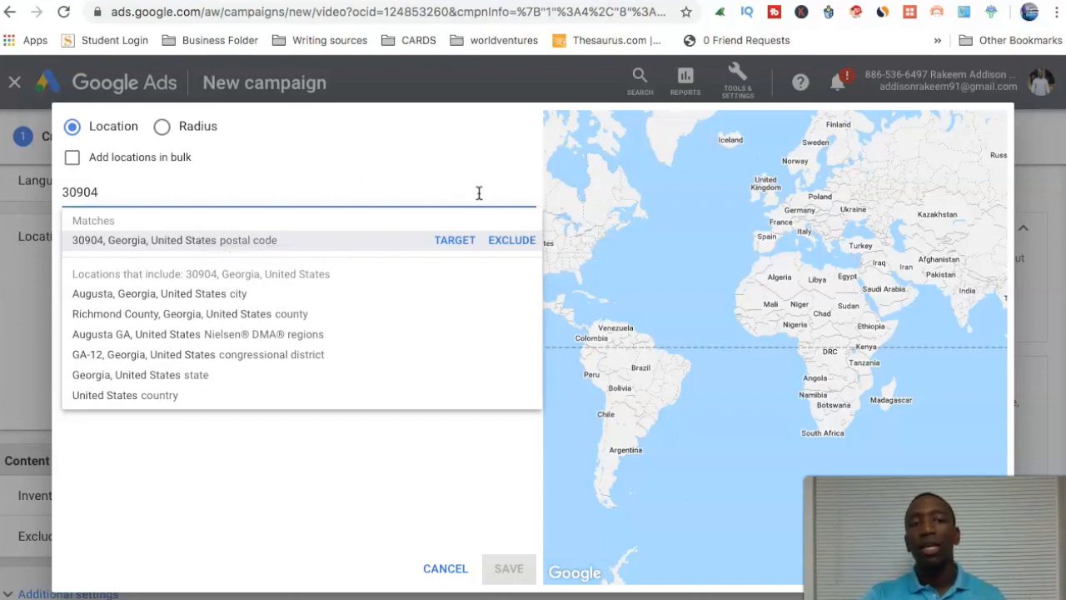
{"action": "left_click", "coordinate": [451, 243]}
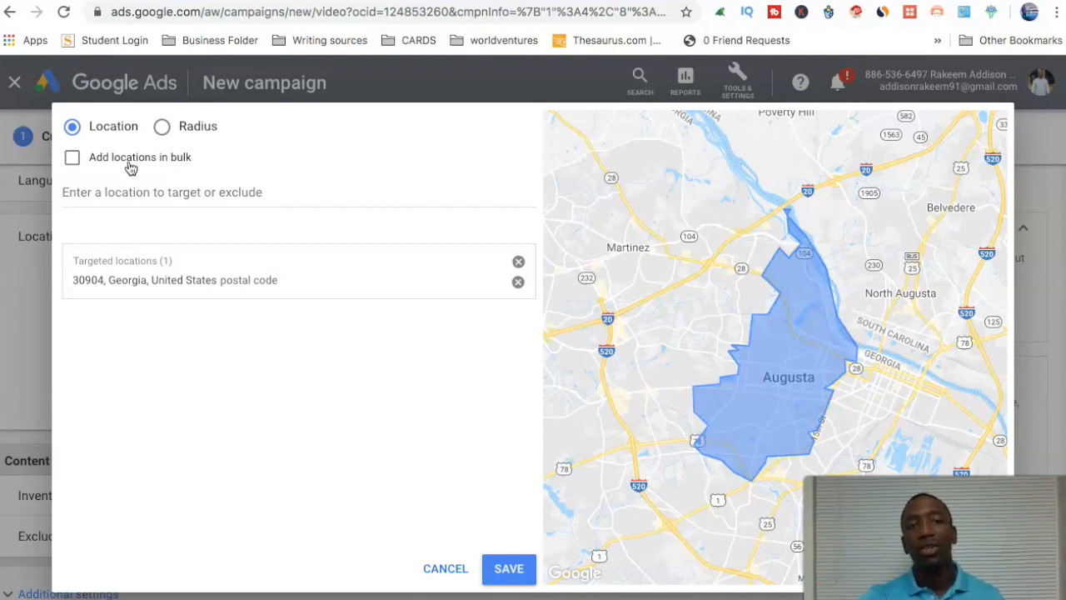
Turn on bulk location entry, and search Google for "eddm postal service" in a new browser tab to review the results.
{"action": "left_click", "coordinate": [72, 158]}
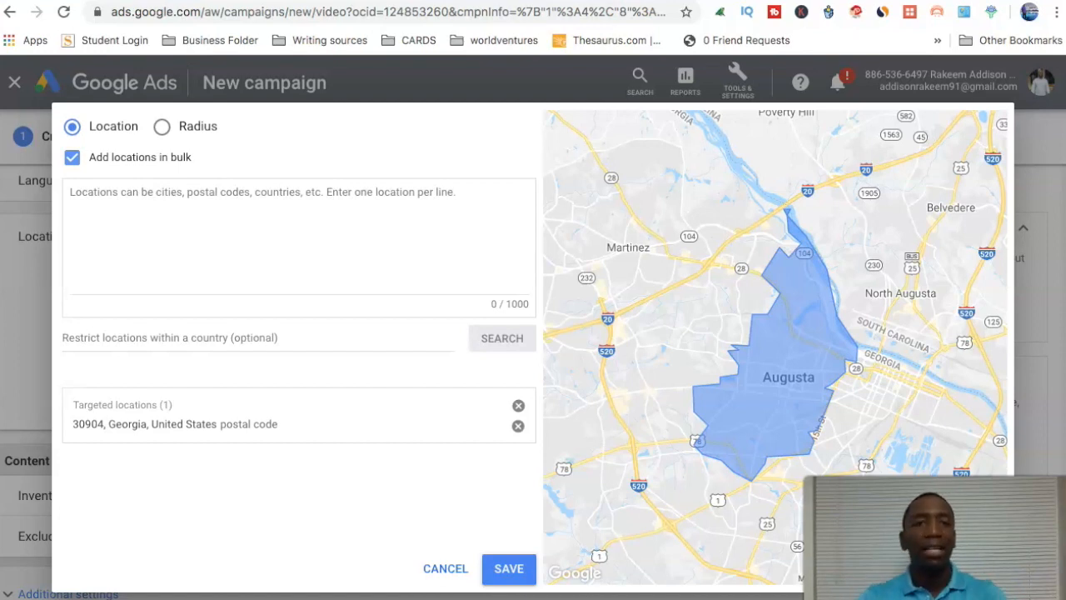
{"action": "key", "text": "super+t"}
{"action": "type", "text": "eddm"}
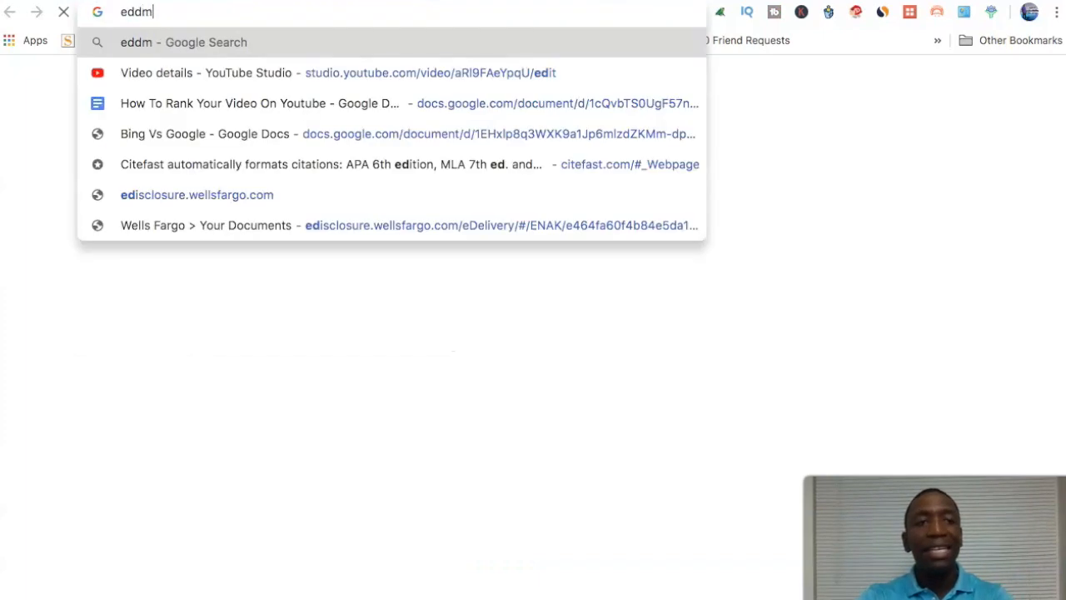
{"action": "type", "text": " postal"}
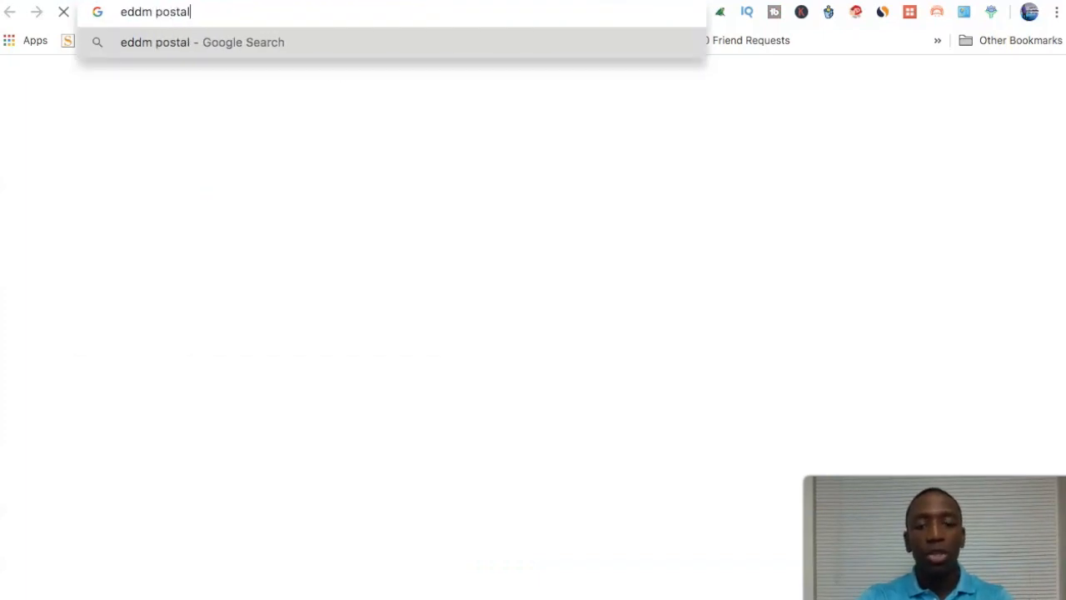
{"action": "type", "text": " sevice"}
{"action": "key", "text": "BackSpace"}
{"action": "key", "text": "BackSpace"}
{"action": "key", "text": "BackSpace"}
{"action": "key", "text": "BackSpace"}
{"action": "type", "text": "rvice"}
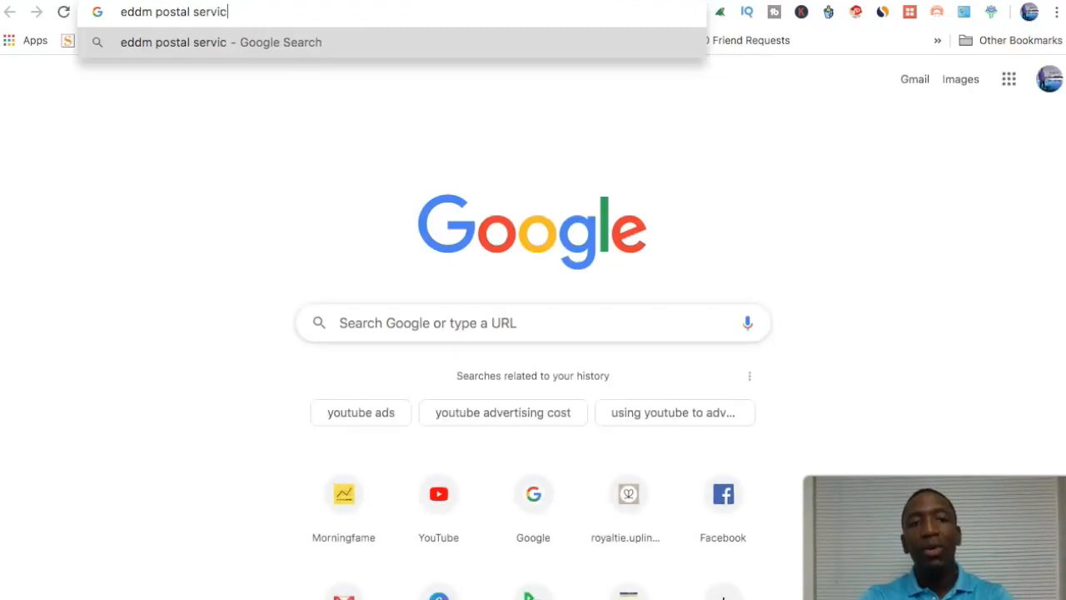
{"action": "key", "text": "Return"}
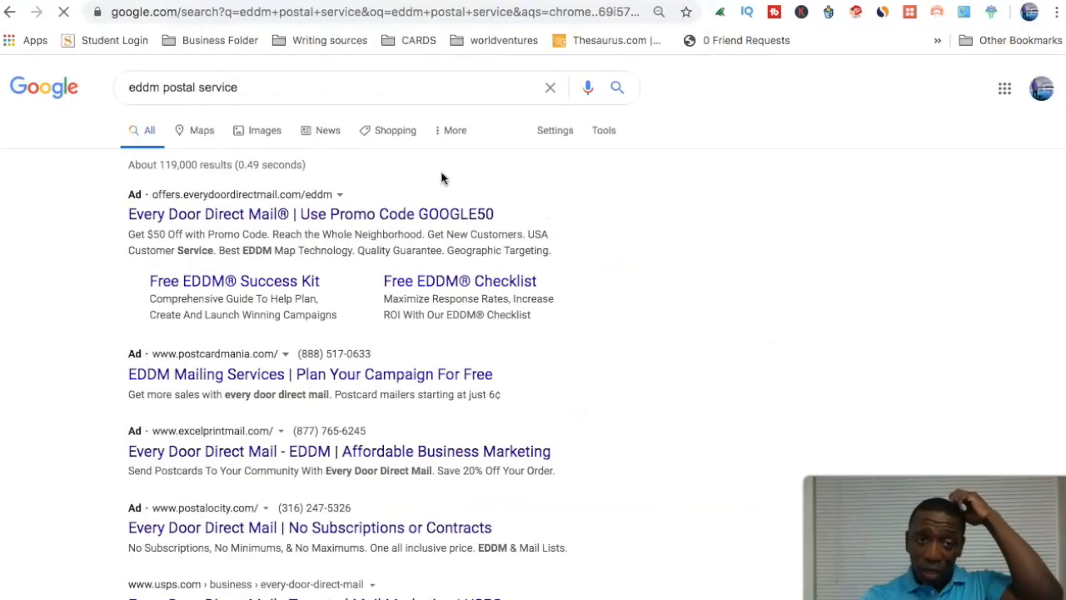
{"action": "scroll", "coordinate": [442, 178], "scroll_direction": "down", "scroll_amount": 2}
{"action": "scroll", "coordinate": [442, 177], "scroll_direction": "down", "scroll_amount": 5}
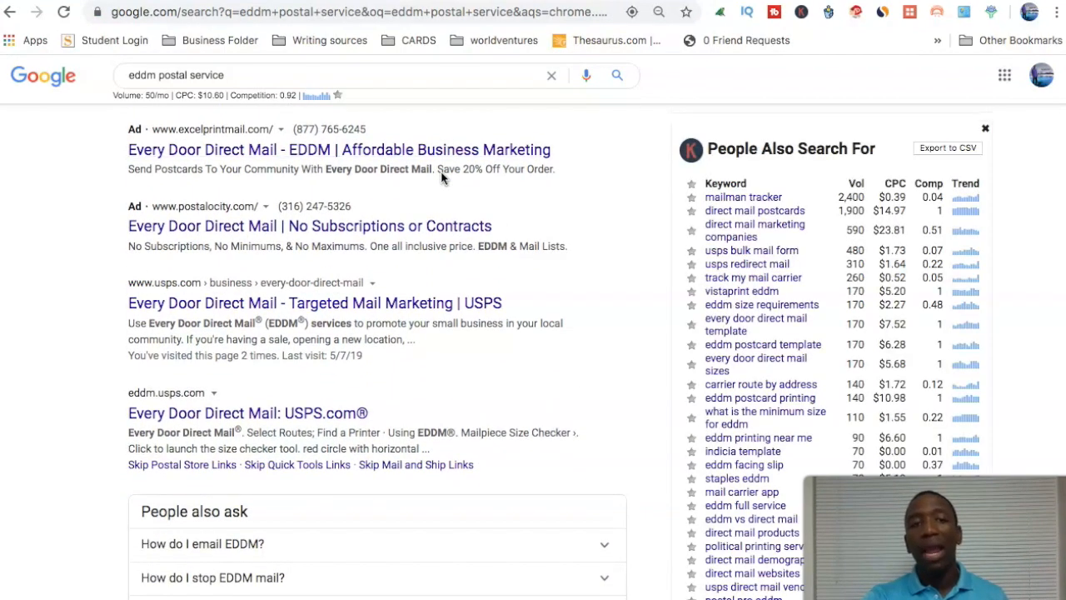
{"action": "scroll", "coordinate": [442, 177], "scroll_direction": "down", "scroll_amount": 3}
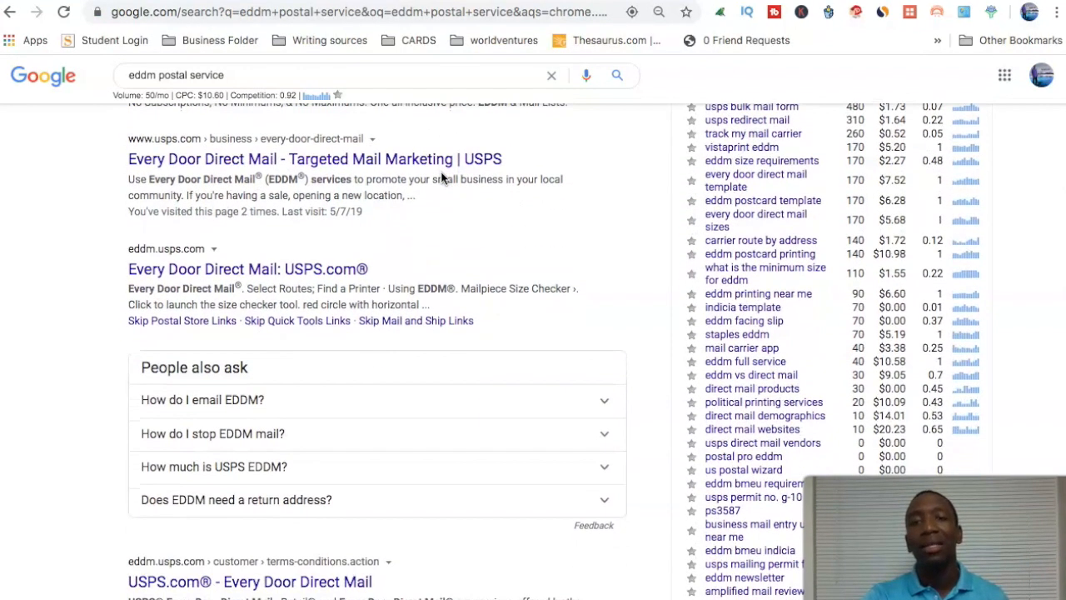
{"action": "scroll", "coordinate": [442, 178], "scroll_direction": "down", "scroll_amount": 1}
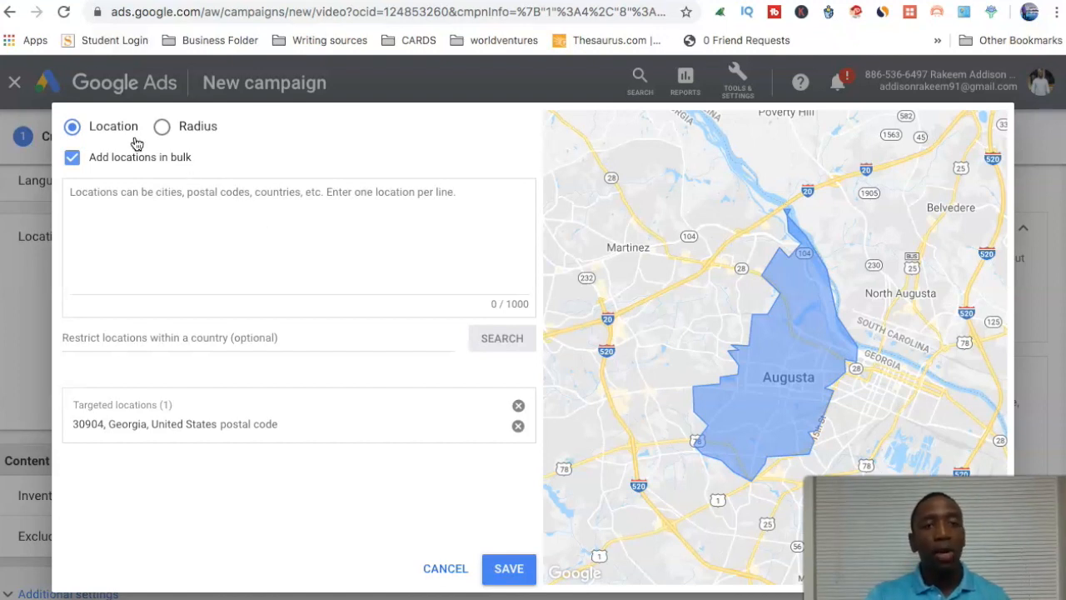
Turn bulk location entry back off in Google Ads and save the targeted location.
{"action": "left_click", "coordinate": [72, 159]}
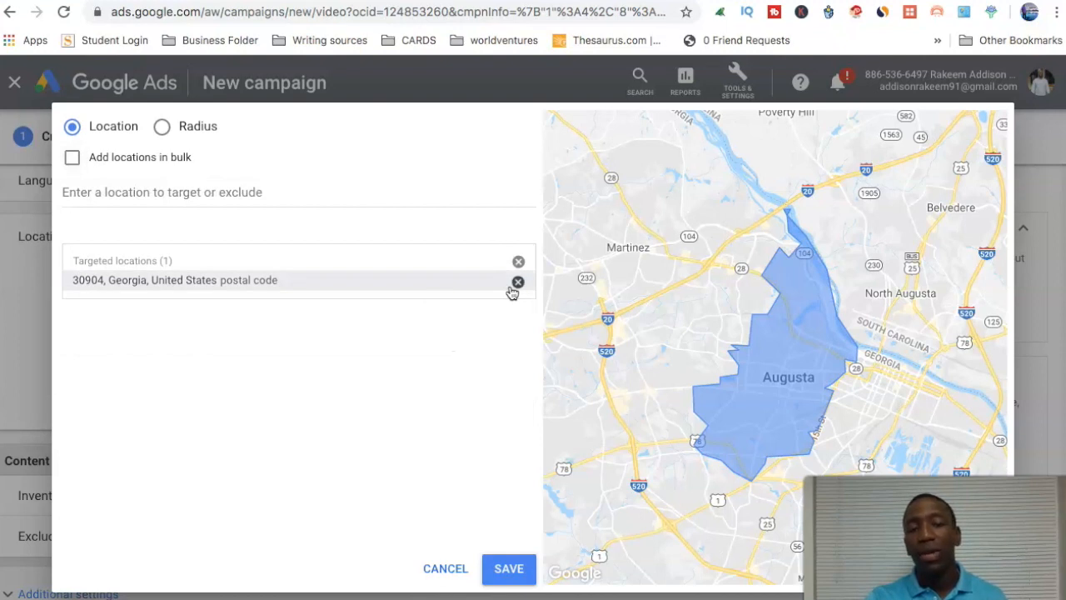
{"action": "left_click", "coordinate": [514, 571]}
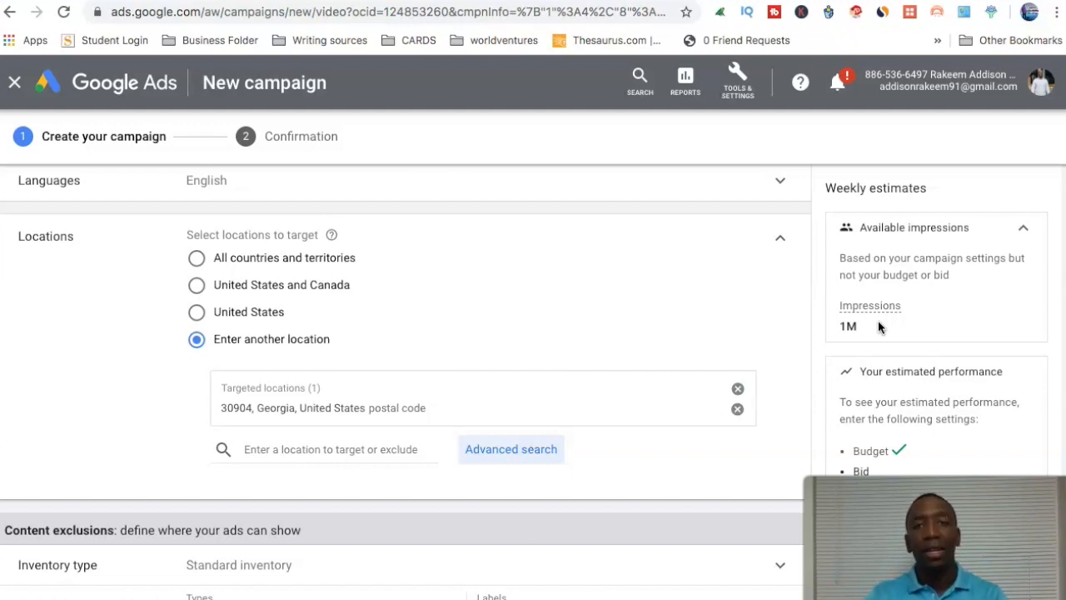
Examine the inventory type options under the content exclusions and collapse them again.
{"action": "scroll", "coordinate": [430, 289], "scroll_direction": "up", "scroll_amount": 5}
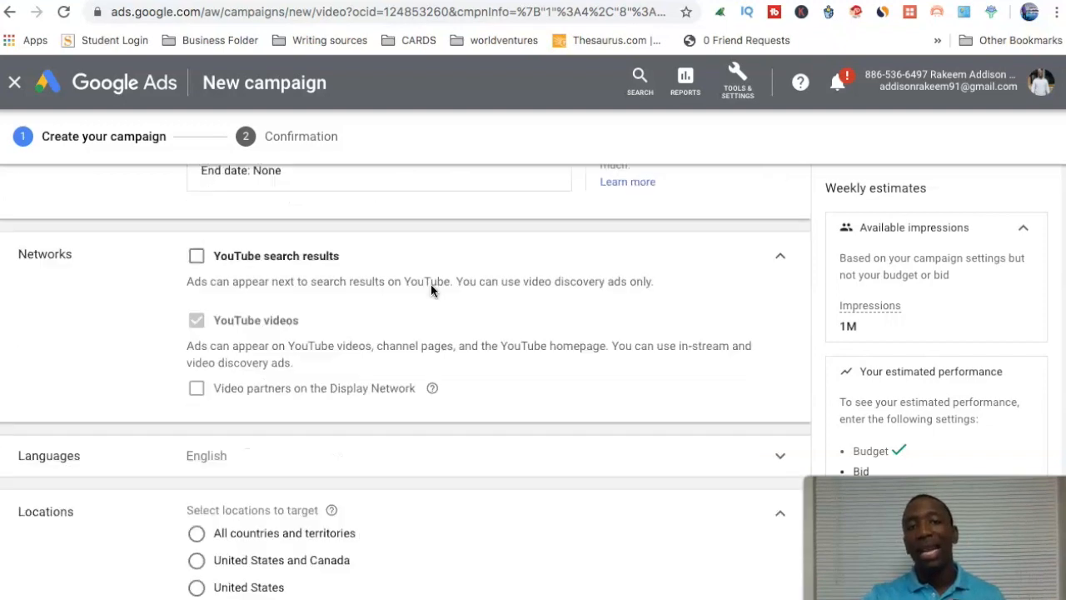
{"action": "scroll", "coordinate": [430, 289], "scroll_direction": "down", "scroll_amount": 3}
{"action": "scroll", "coordinate": [431, 289], "scroll_direction": "down", "scroll_amount": 4}
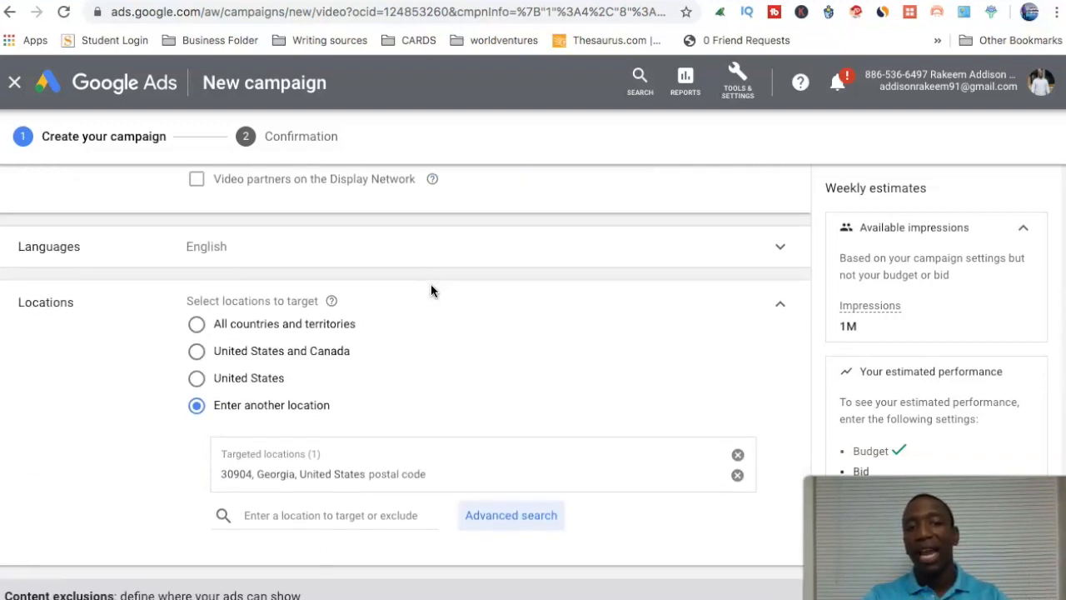
{"action": "scroll", "coordinate": [430, 289], "scroll_direction": "down", "scroll_amount": 3}
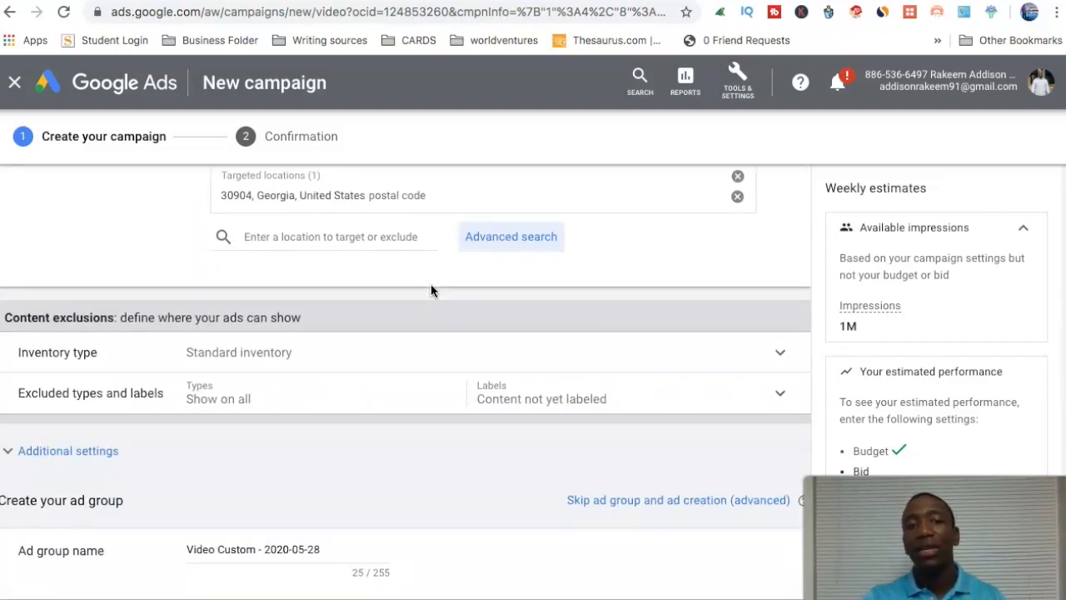
{"action": "left_click", "coordinate": [324, 301]}
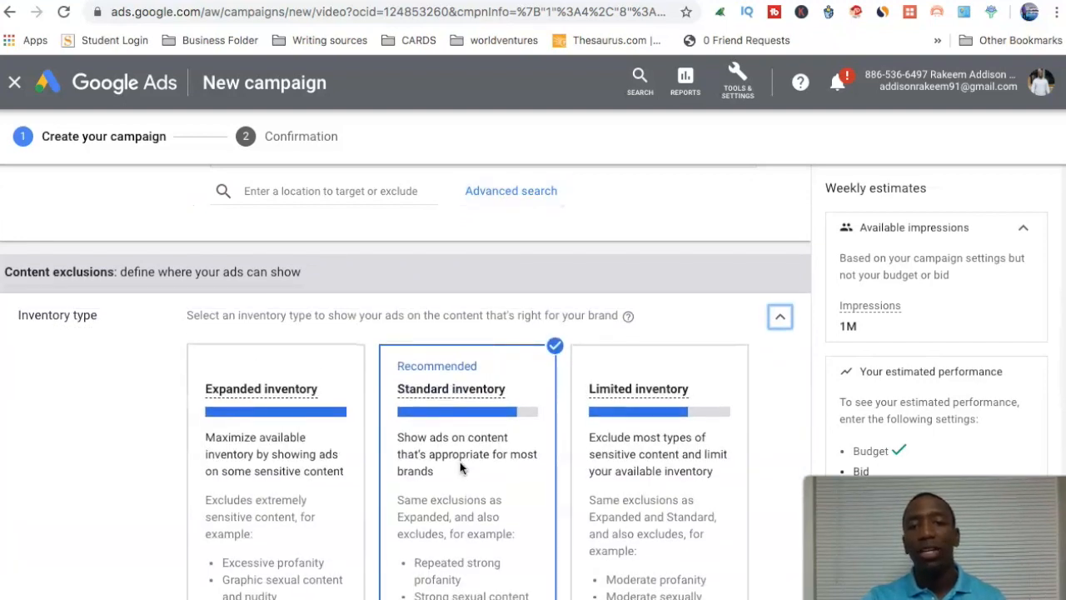
{"action": "left_click", "coordinate": [781, 316]}
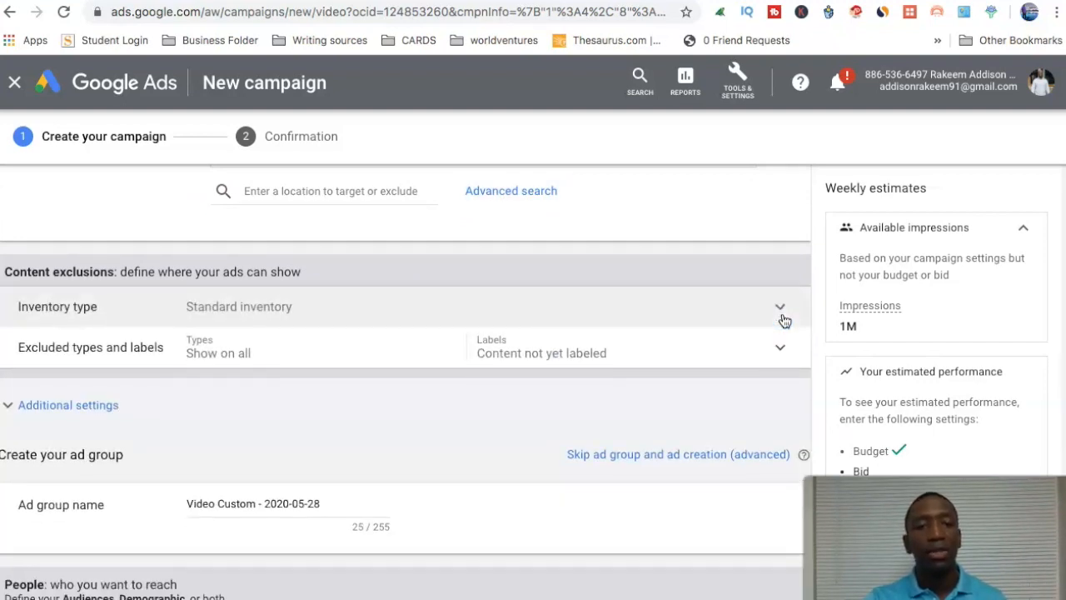
Exclude embedded YouTube videos and live streaming videos from the content types and collapse the exclusion settings.
{"action": "left_click", "coordinate": [252, 311]}
{"action": "left_click", "coordinate": [196, 391]}
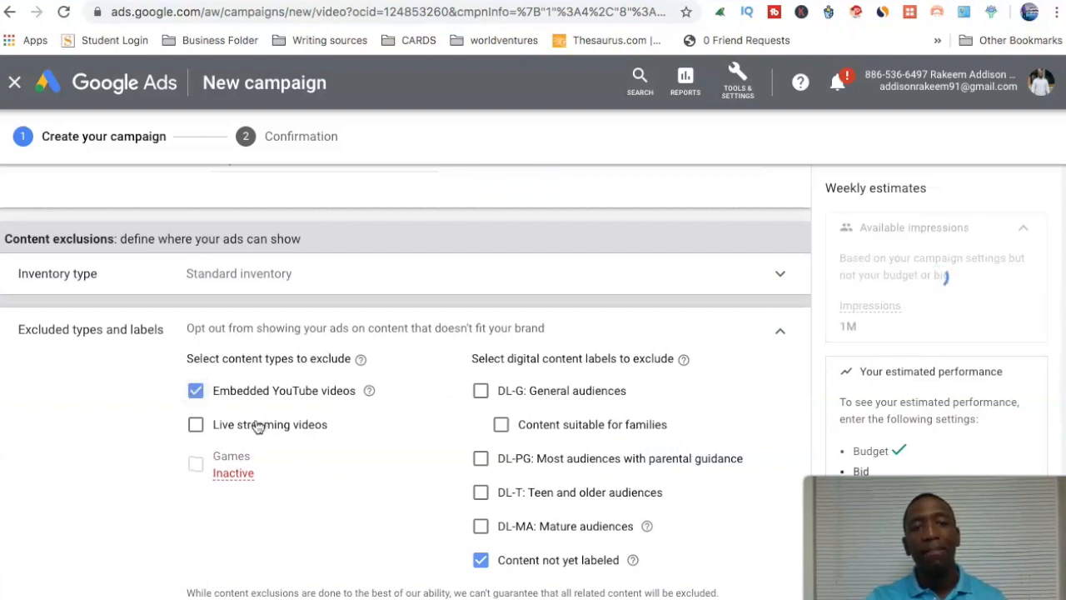
{"action": "left_click", "coordinate": [195, 424]}
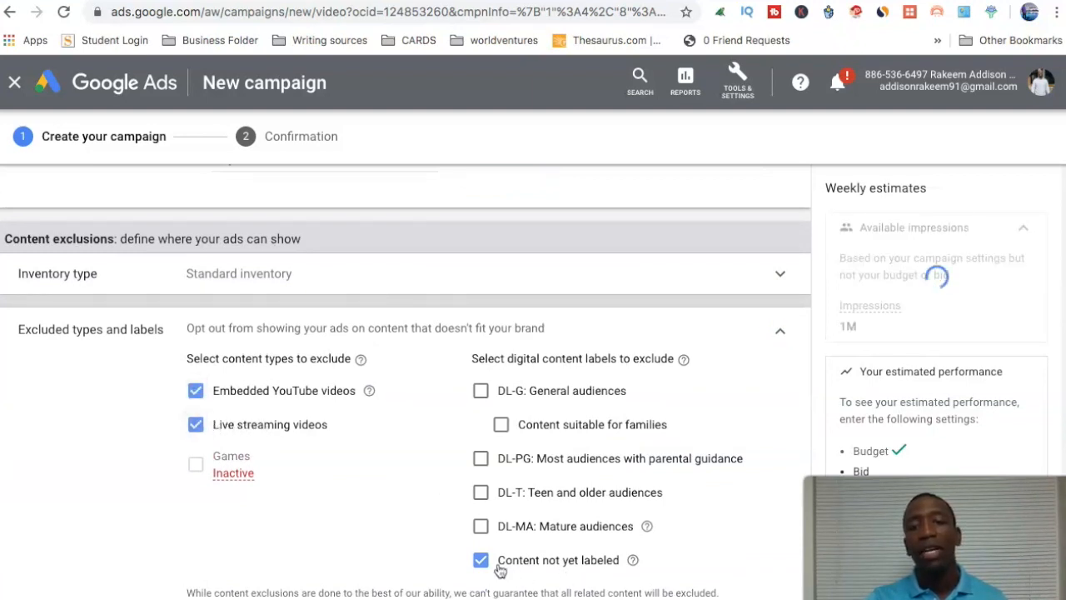
{"action": "left_click", "coordinate": [781, 331]}
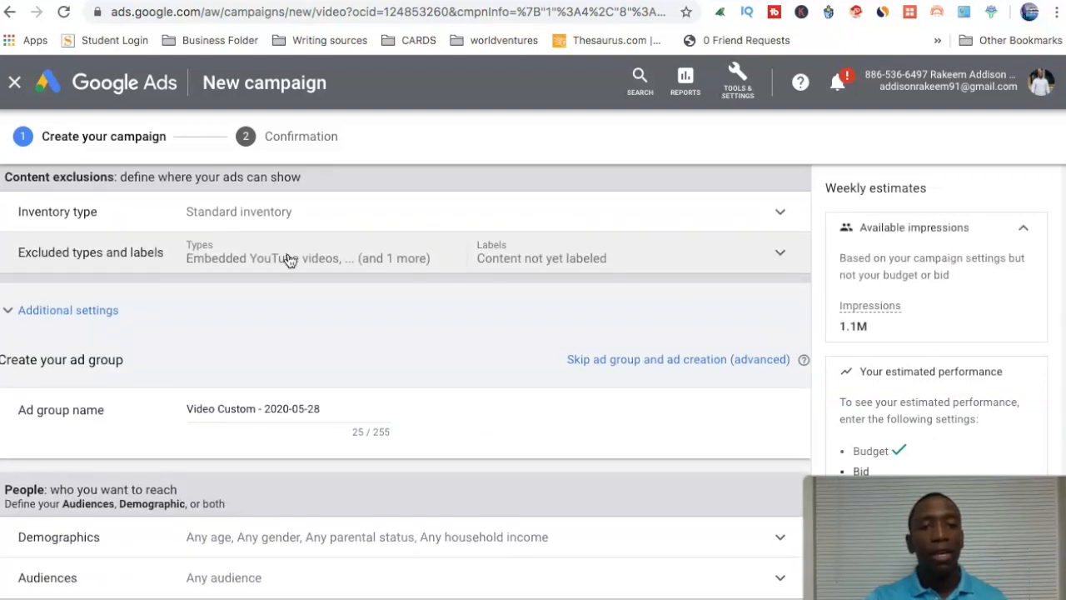
Try specific targeting for devices in the additional settings and switch back to showing on all eligible devices.
{"action": "left_click", "coordinate": [92, 309]}
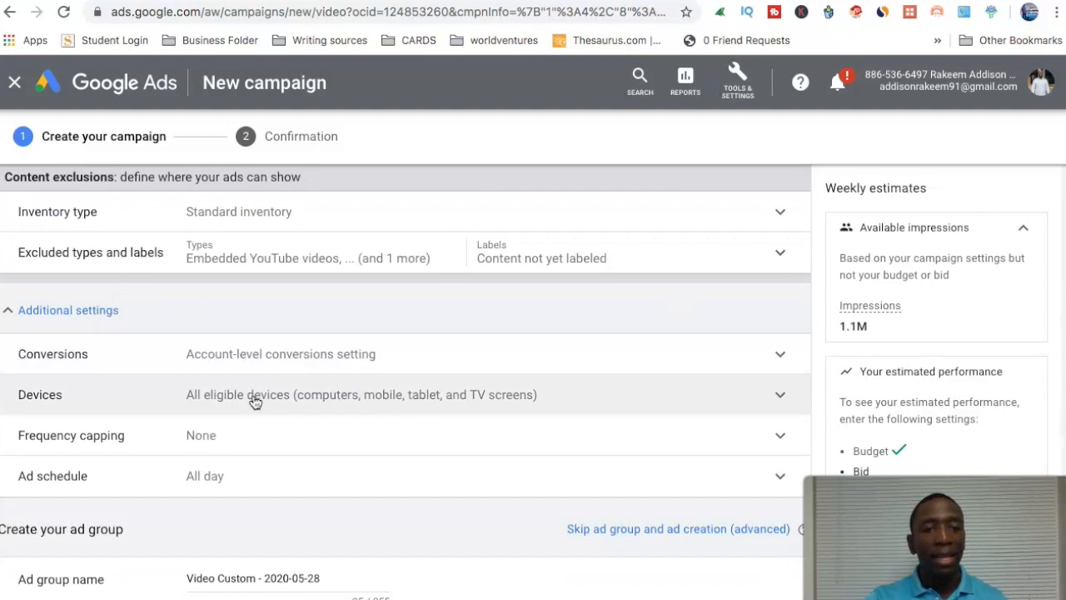
{"action": "left_click", "coordinate": [235, 399]}
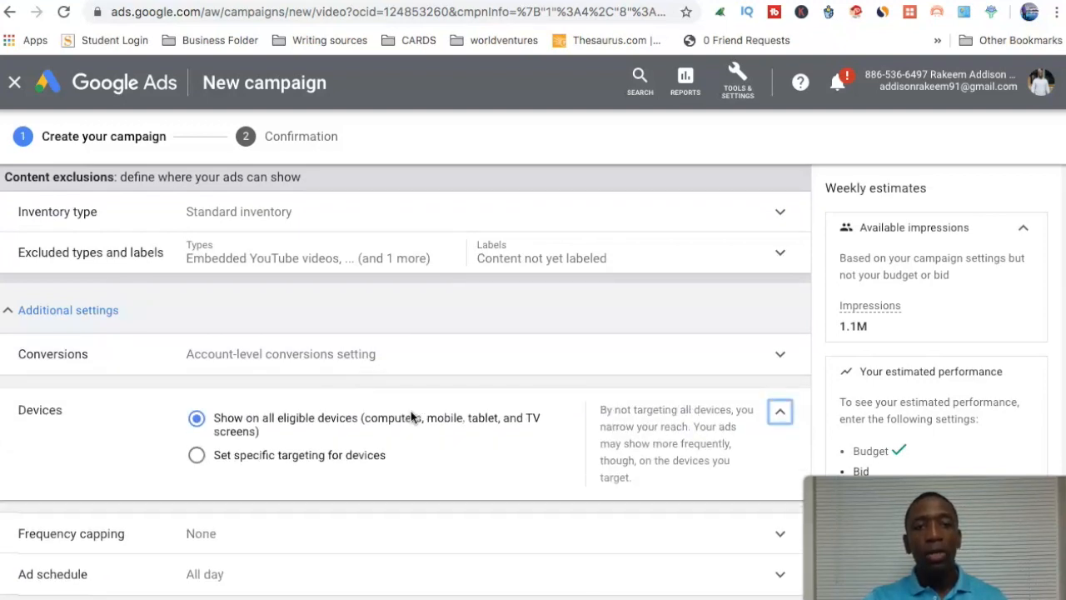
{"action": "left_click", "coordinate": [198, 458]}
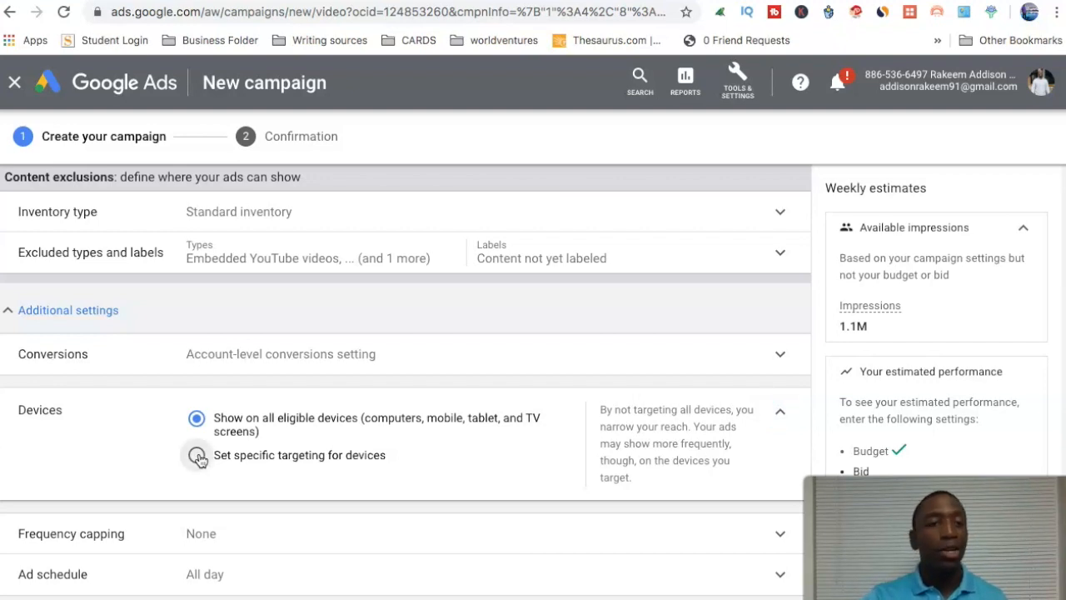
{"action": "scroll", "coordinate": [472, 420], "scroll_direction": "down", "scroll_amount": 2}
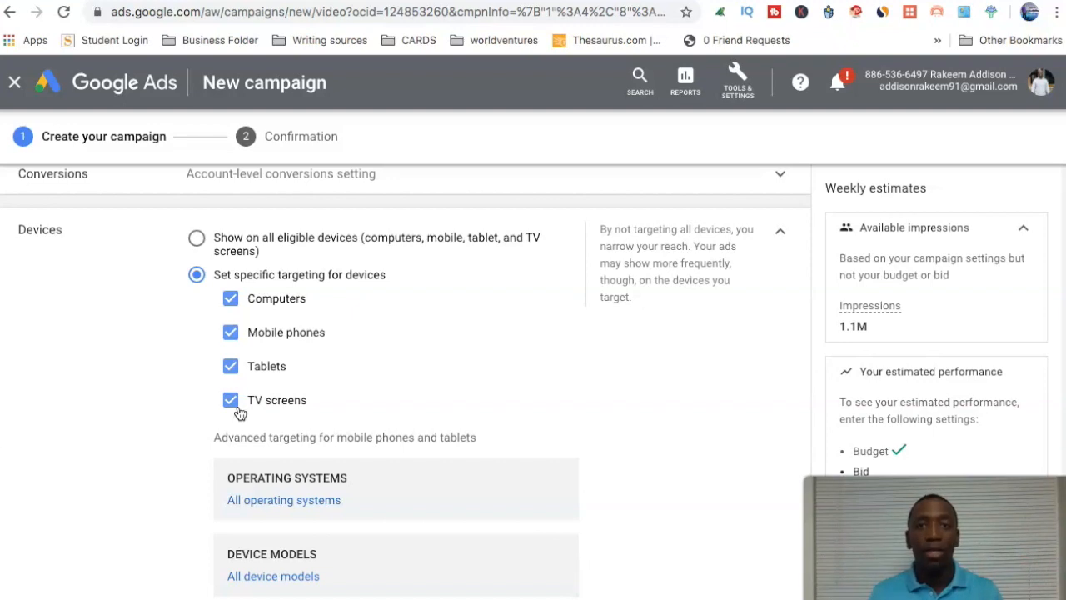
{"action": "left_click", "coordinate": [196, 239]}
Check the frequency capping options for impressions and views, and collapse them without setting a cap.
{"action": "scroll", "coordinate": [411, 288], "scroll_direction": "down", "scroll_amount": 2}
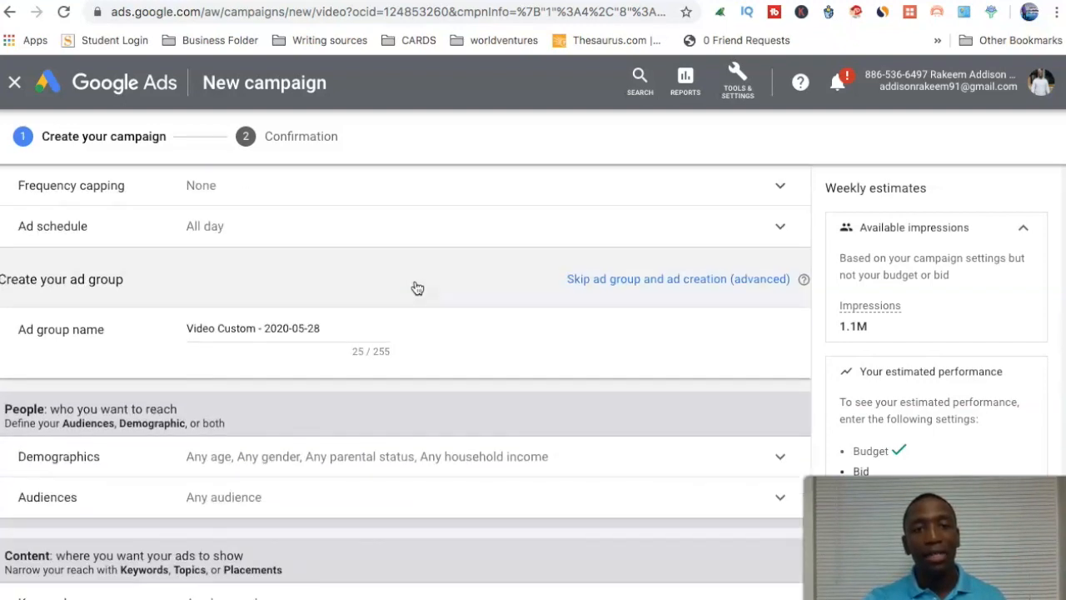
{"action": "left_click", "coordinate": [255, 266]}
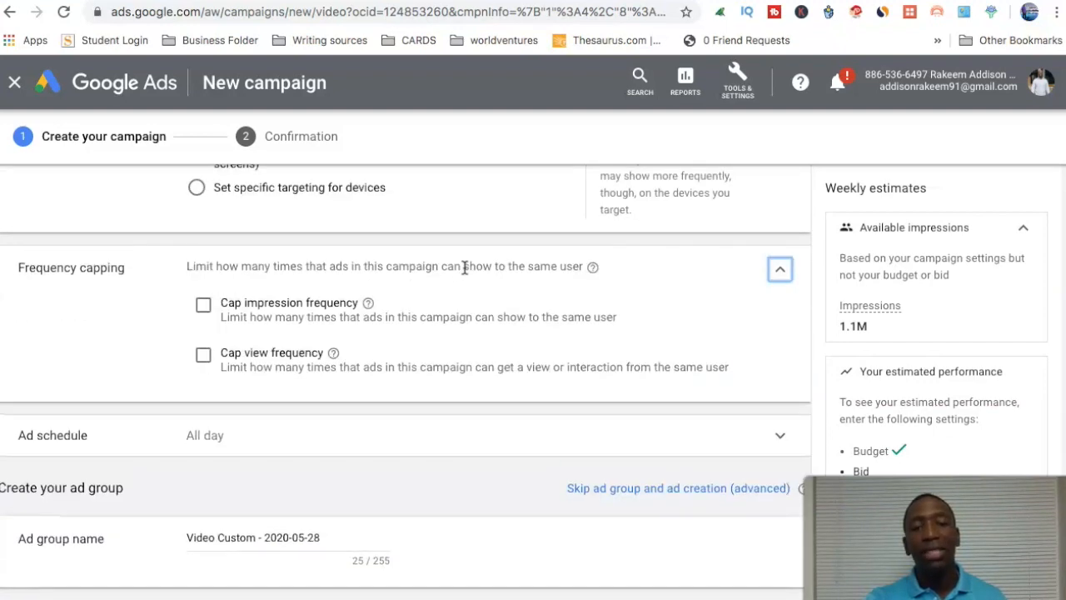
{"action": "left_click", "coordinate": [779, 269]}
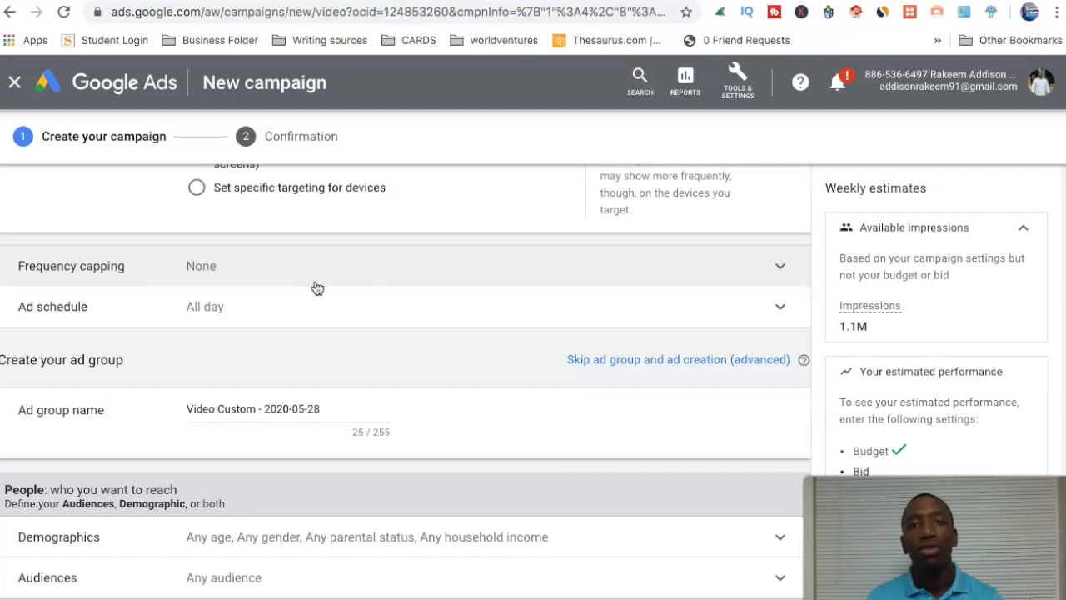
Browse the ad group's audiences by detailed demographics, look through the parental status options, and return to the audience categories.
{"action": "scroll", "coordinate": [350, 243], "scroll_direction": "down", "scroll_amount": 2}
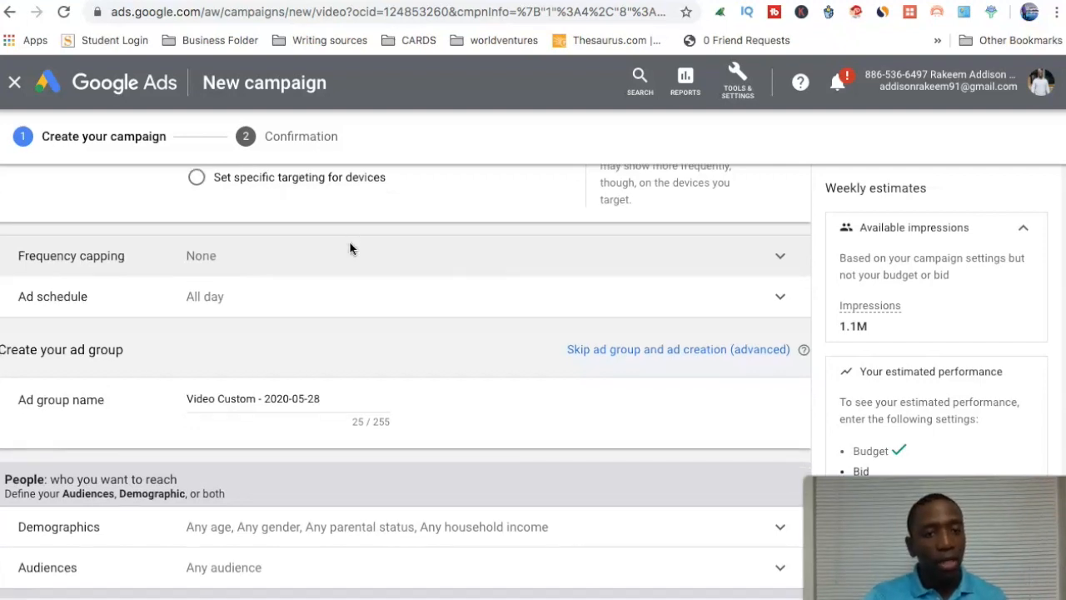
{"action": "scroll", "coordinate": [388, 260], "scroll_direction": "down", "scroll_amount": 3}
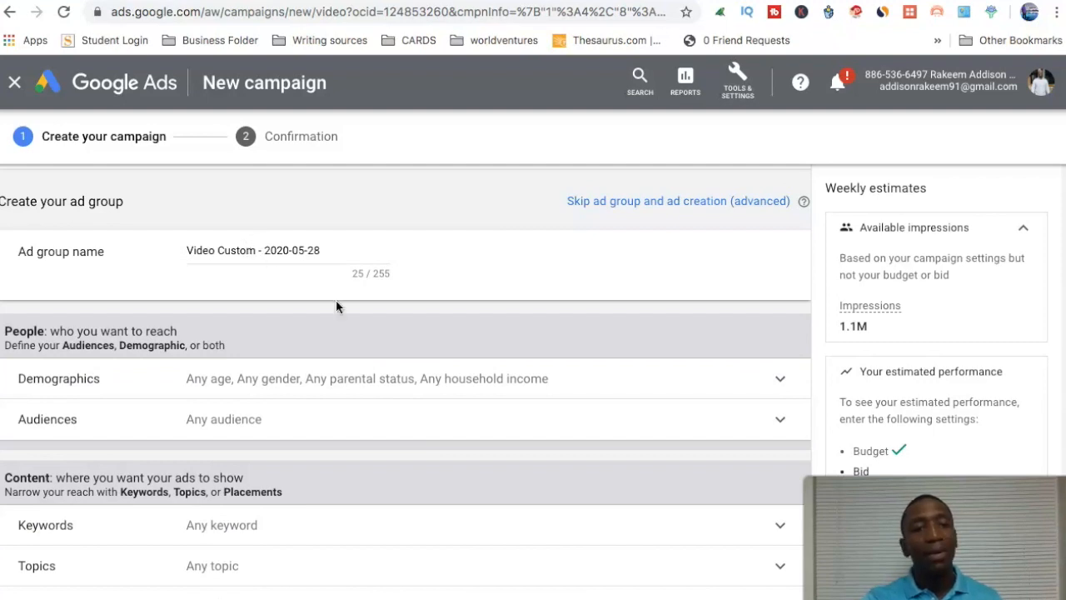
{"action": "scroll", "coordinate": [336, 305], "scroll_direction": "down", "scroll_amount": 2}
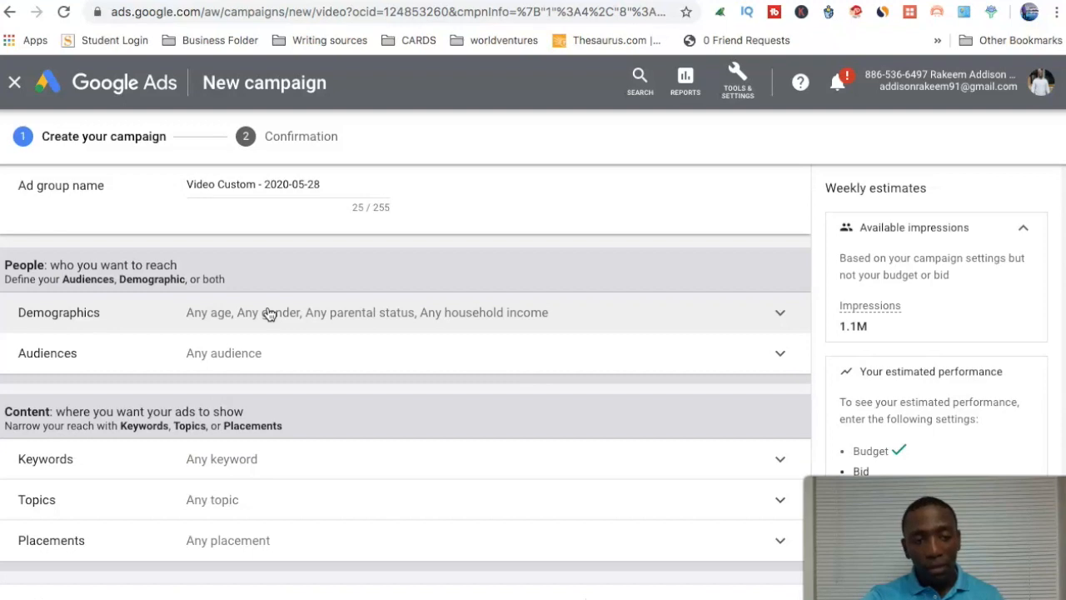
{"action": "scroll", "coordinate": [269, 311], "scroll_direction": "down", "scroll_amount": 3}
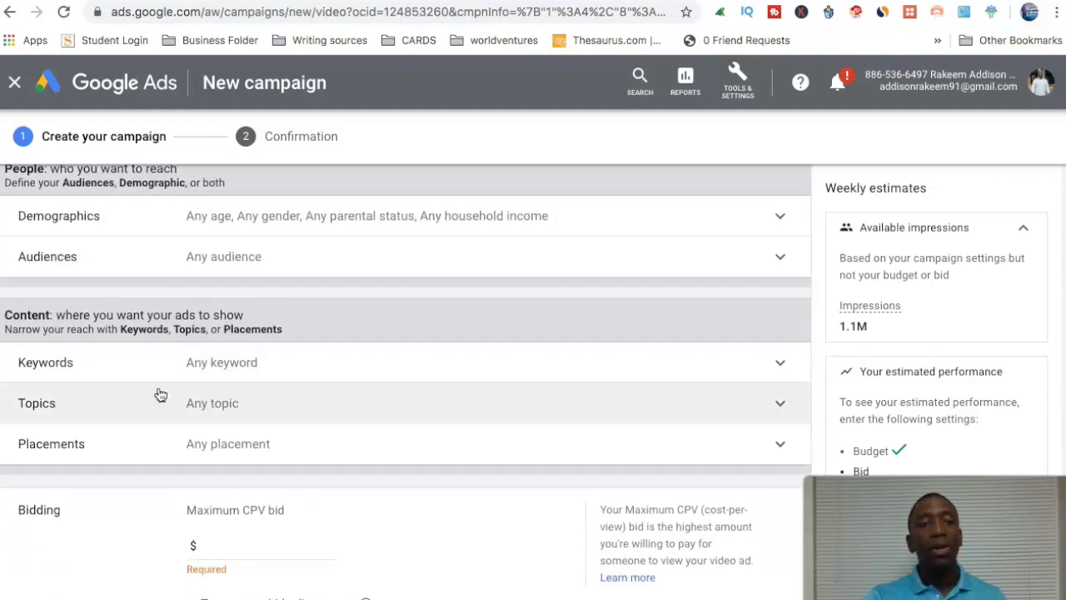
{"action": "left_click", "coordinate": [248, 259]}
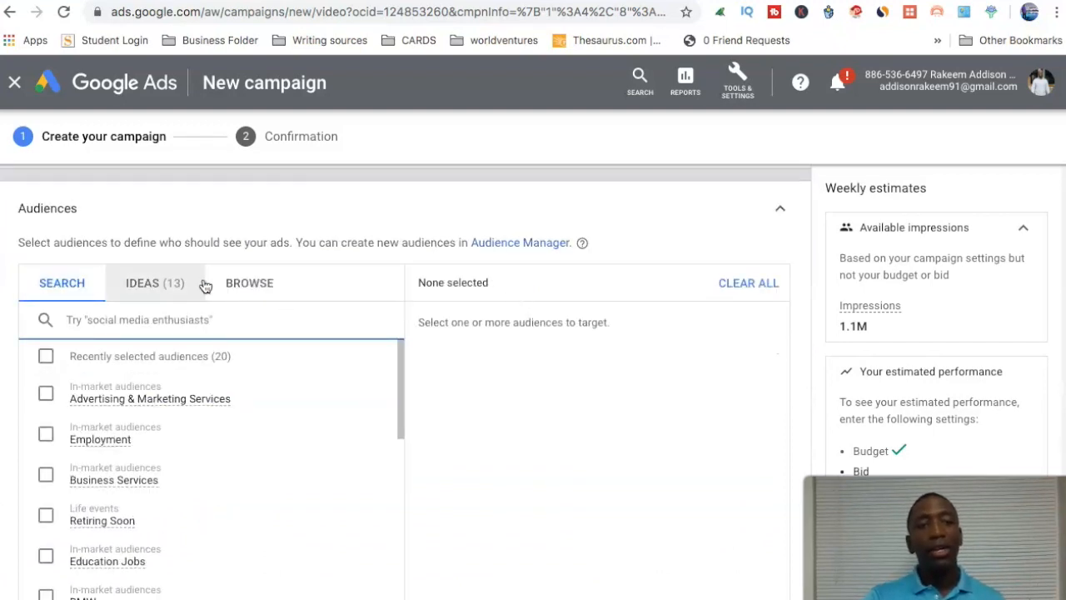
{"action": "left_click", "coordinate": [247, 284]}
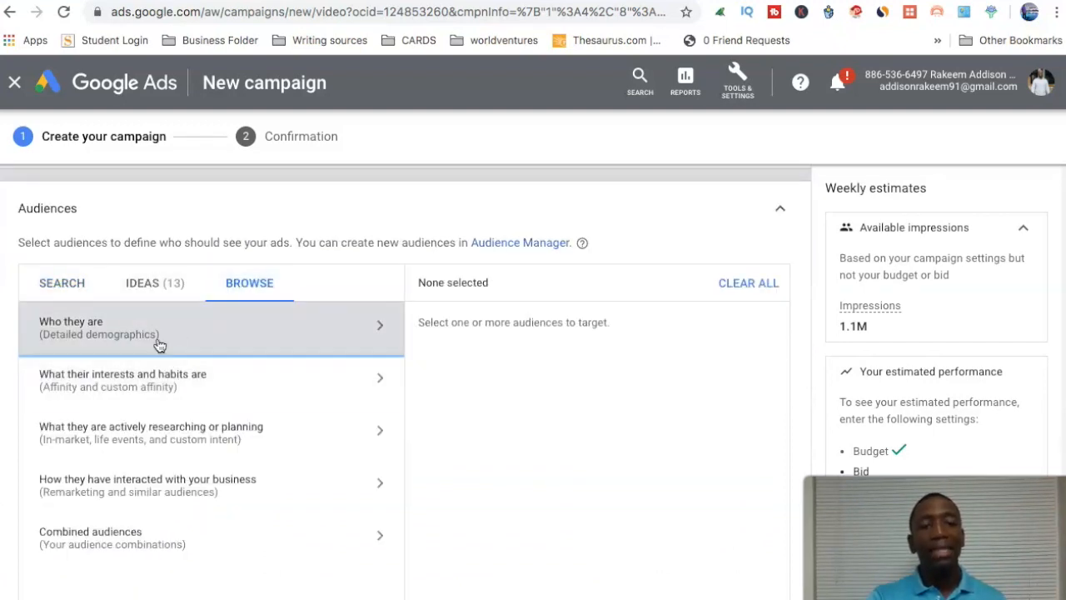
{"action": "left_click", "coordinate": [284, 338]}
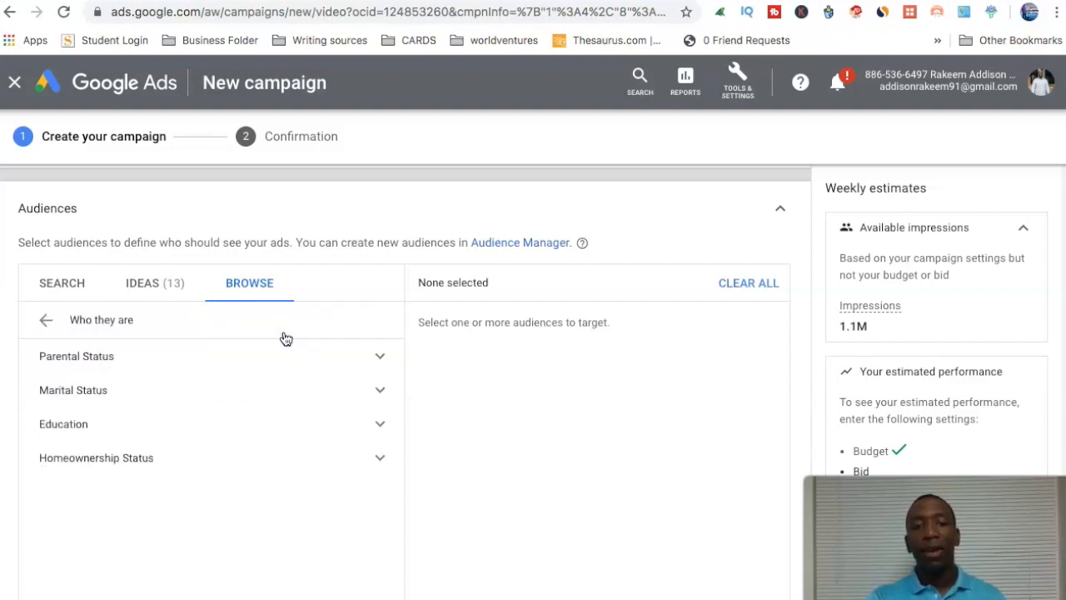
{"action": "left_click", "coordinate": [383, 358]}
{"action": "left_click", "coordinate": [380, 389]}
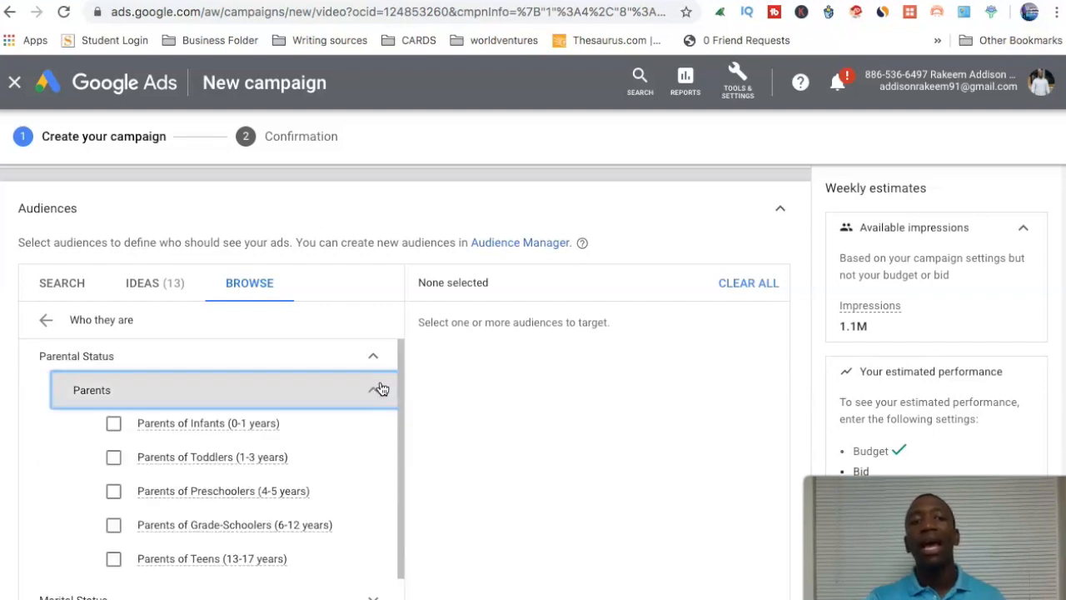
{"action": "mouse_move", "coordinate": [274, 426]}
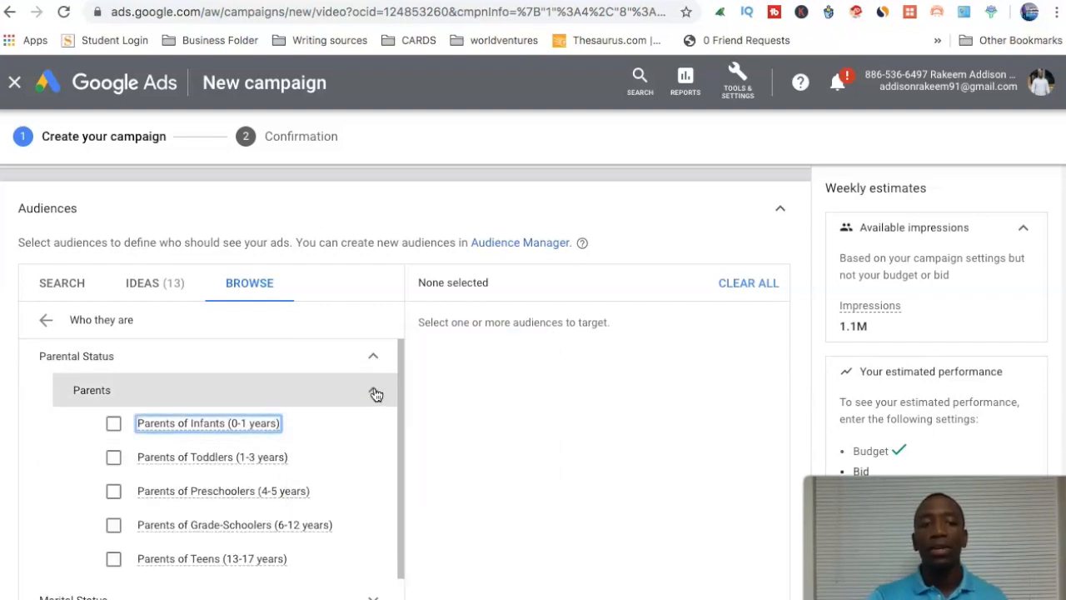
{"action": "left_click", "coordinate": [377, 392]}
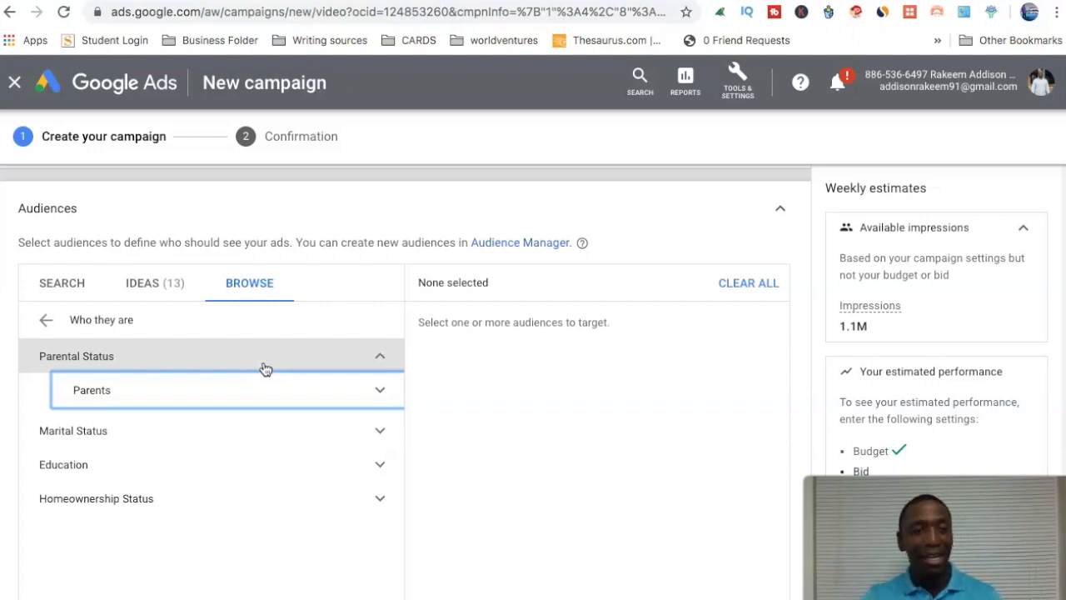
{"action": "left_click", "coordinate": [47, 321]}
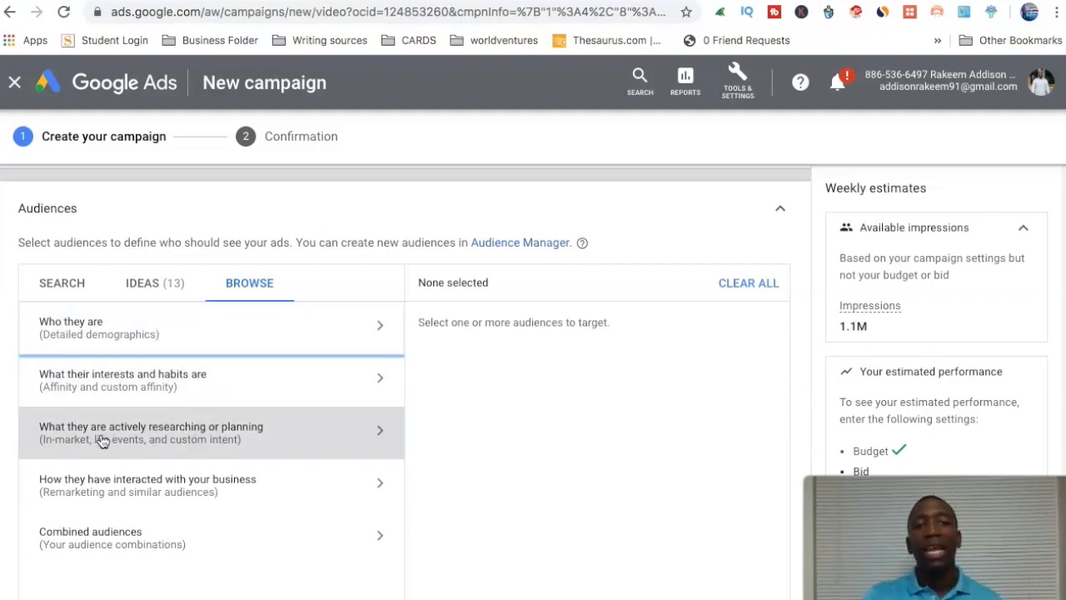
Examine the in-market audiences among what people are actively researching or planning.
{"action": "left_click", "coordinate": [276, 446]}
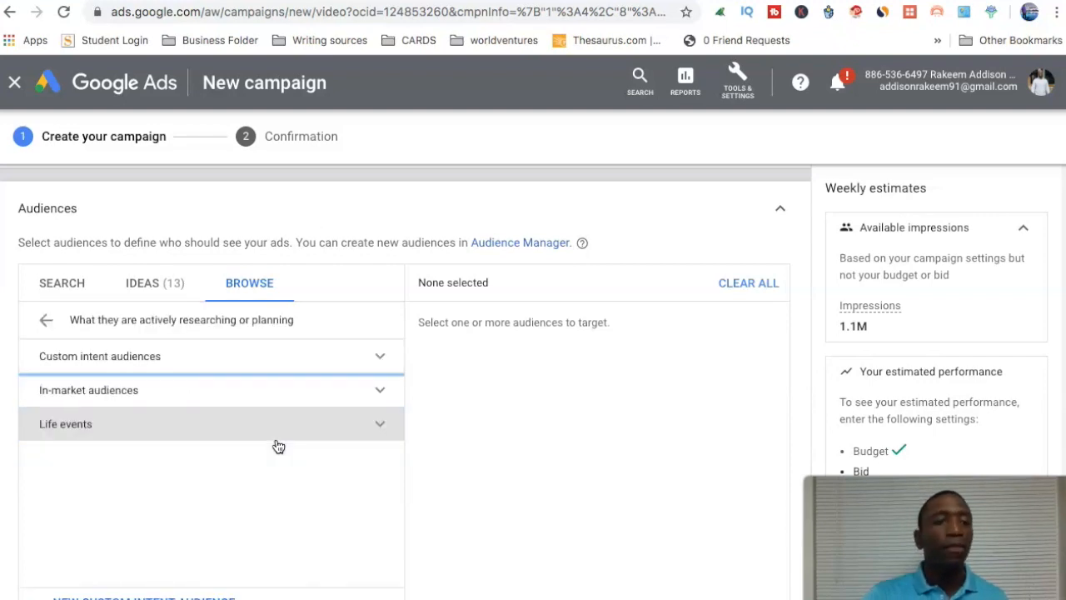
{"action": "left_click", "coordinate": [380, 391]}
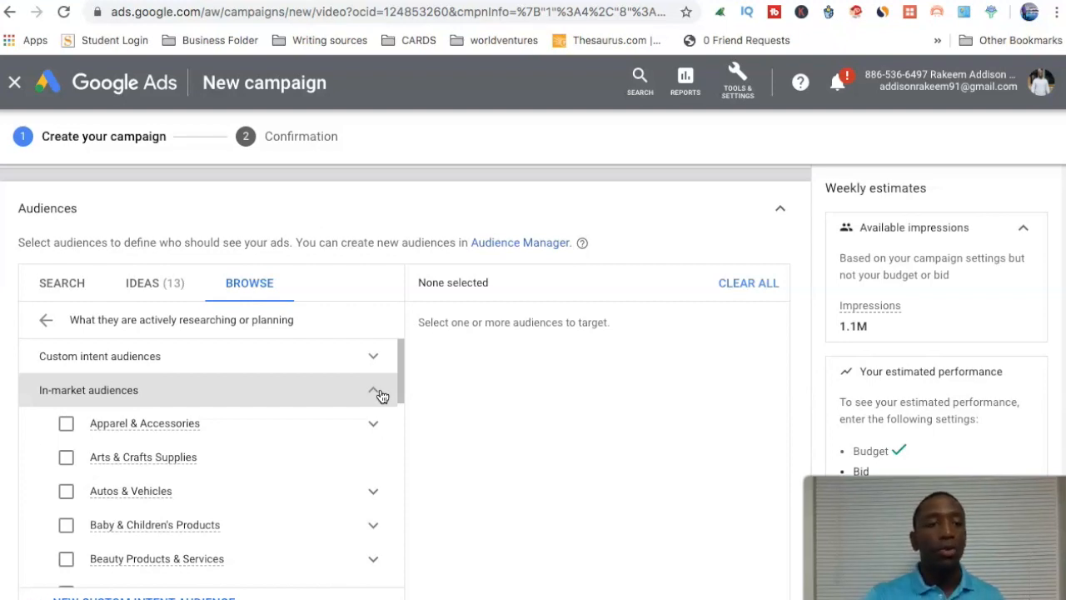
{"action": "mouse_move", "coordinate": [82, 431]}
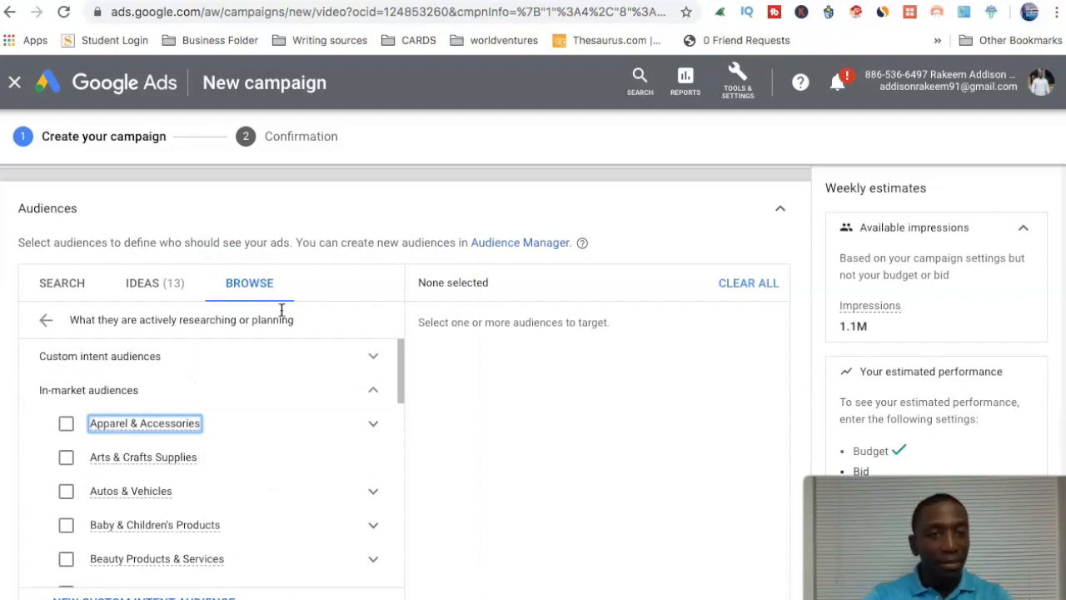
Search the audiences for Barber and target the Frequently Visits Salons affinity audience.
{"action": "left_click", "coordinate": [64, 286]}
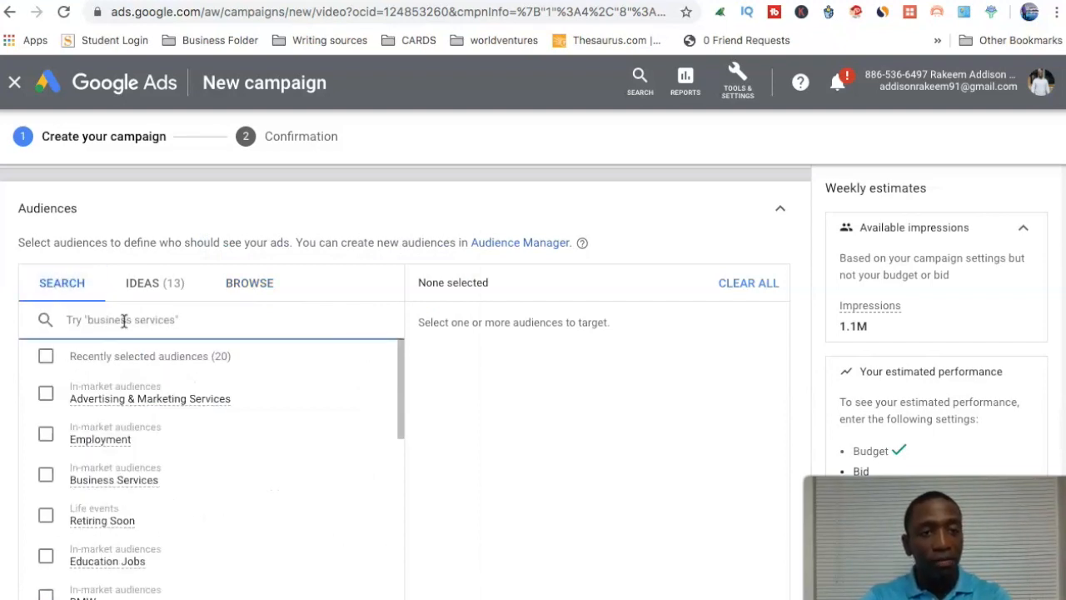
{"action": "type", "text": "Barber"}
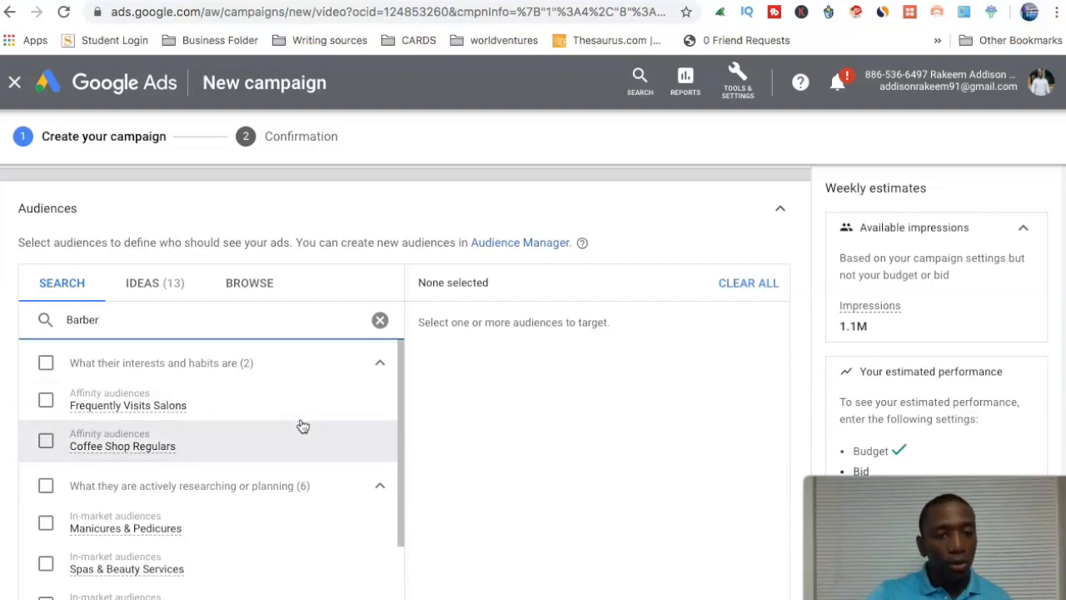
{"action": "scroll", "coordinate": [300, 425], "scroll_direction": "down", "scroll_amount": 1}
{"action": "scroll", "coordinate": [302, 425], "scroll_direction": "down", "scroll_amount": 3}
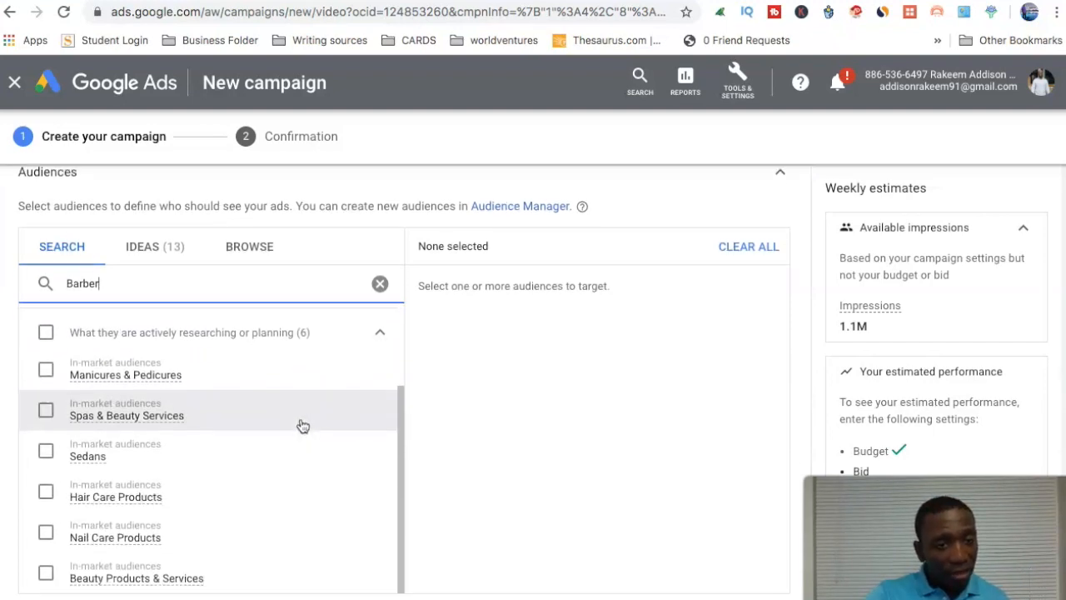
{"action": "scroll", "coordinate": [302, 425], "scroll_direction": "up", "scroll_amount": 4}
{"action": "scroll", "coordinate": [302, 426], "scroll_direction": "up", "scroll_amount": 1}
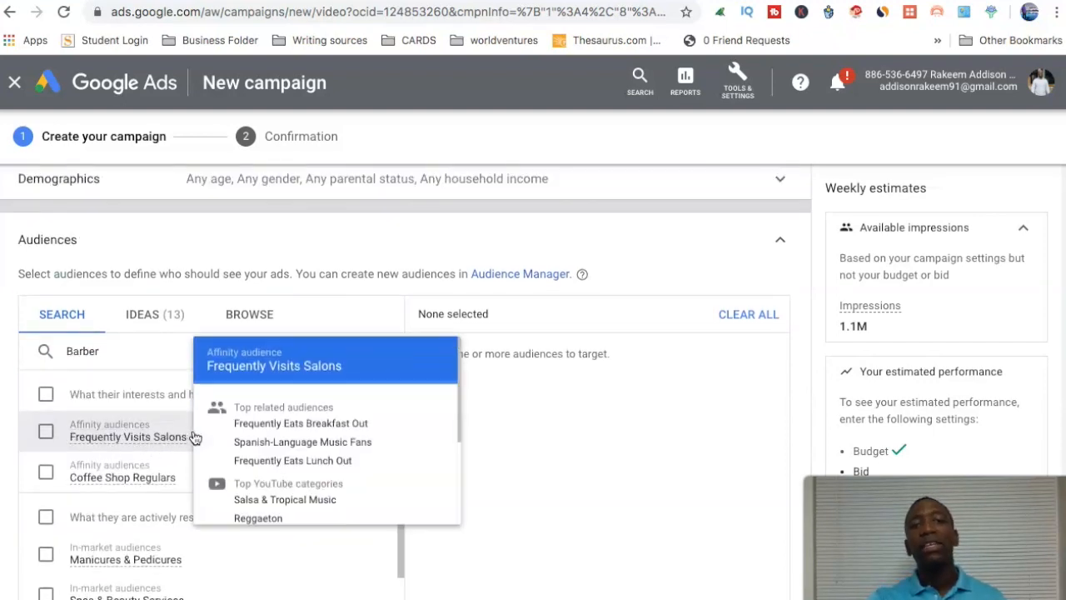
{"action": "scroll", "coordinate": [137, 363], "scroll_direction": "down", "scroll_amount": 2}
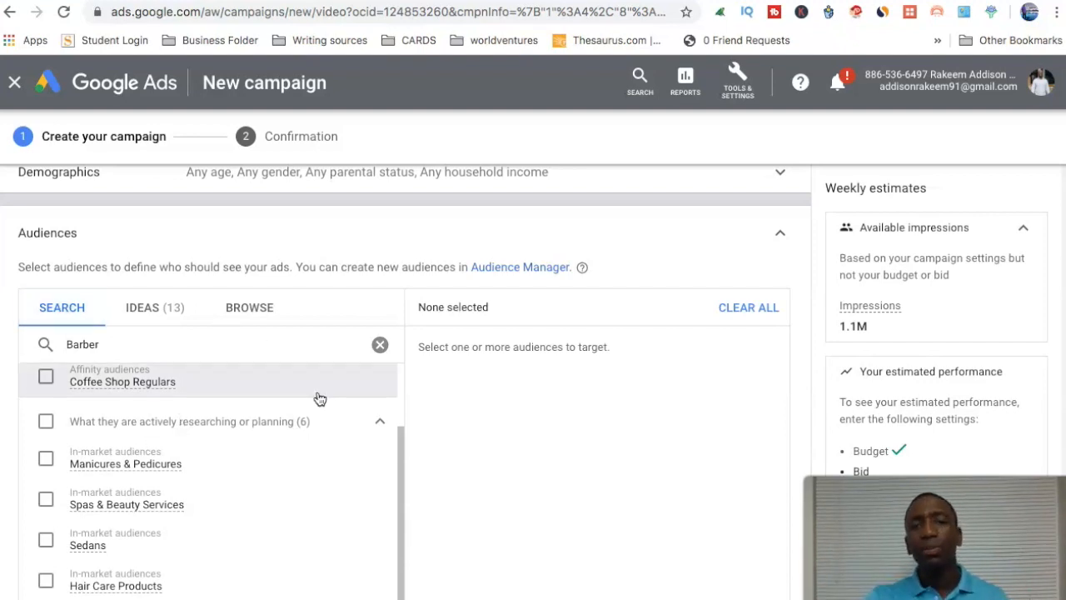
{"action": "scroll", "coordinate": [267, 420], "scroll_direction": "up", "scroll_amount": 5}
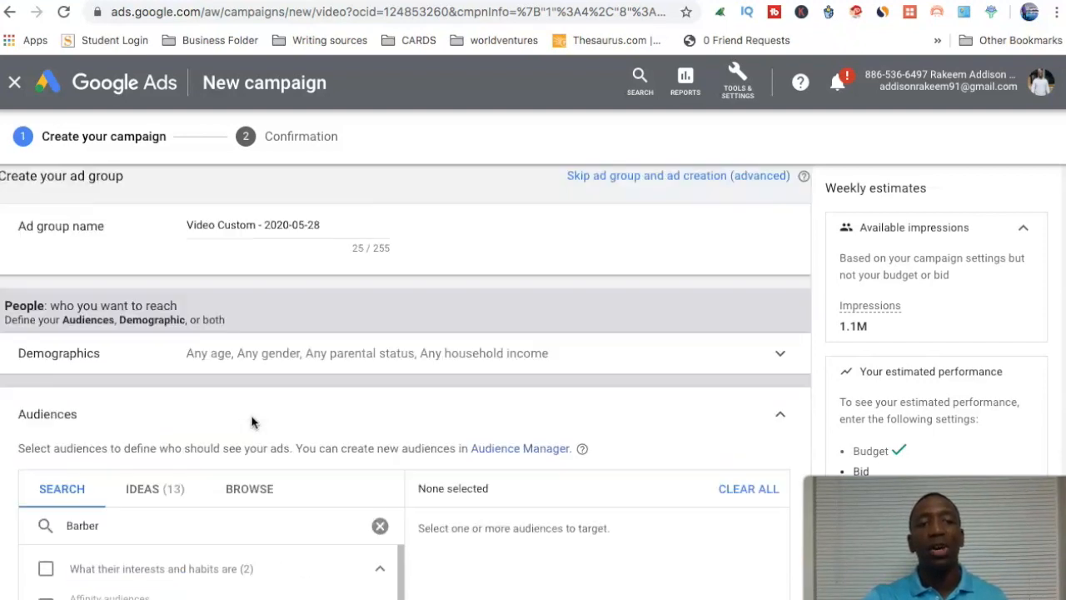
{"action": "scroll", "coordinate": [154, 493], "scroll_direction": "down", "scroll_amount": 1}
{"action": "scroll", "coordinate": [155, 508], "scroll_direction": "up", "scroll_amount": 2}
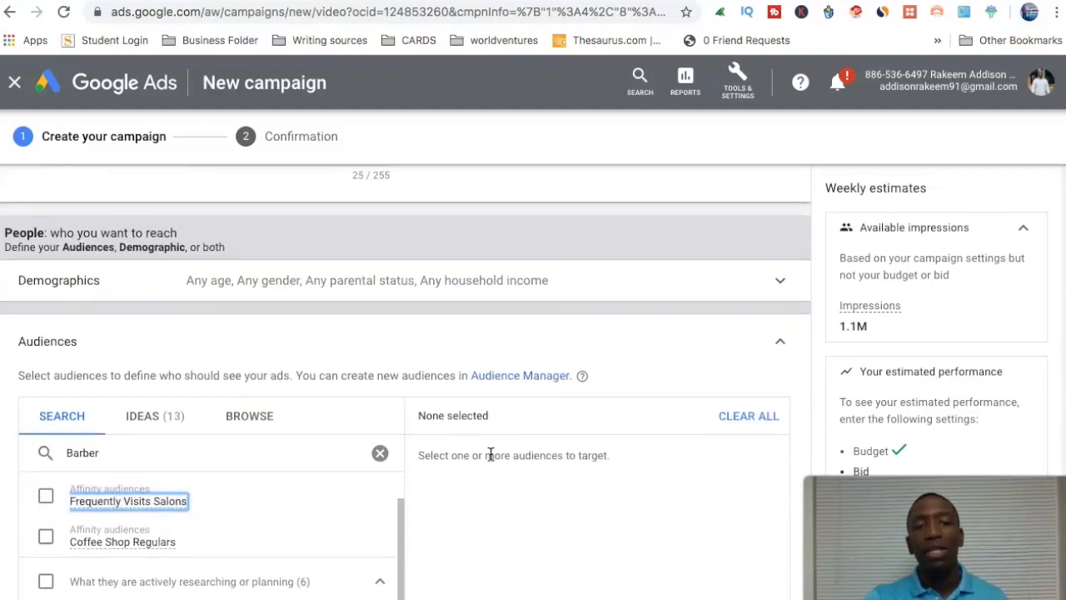
{"action": "scroll", "coordinate": [491, 402], "scroll_direction": "down", "scroll_amount": 2}
{"action": "mouse_move", "coordinate": [131, 326]}
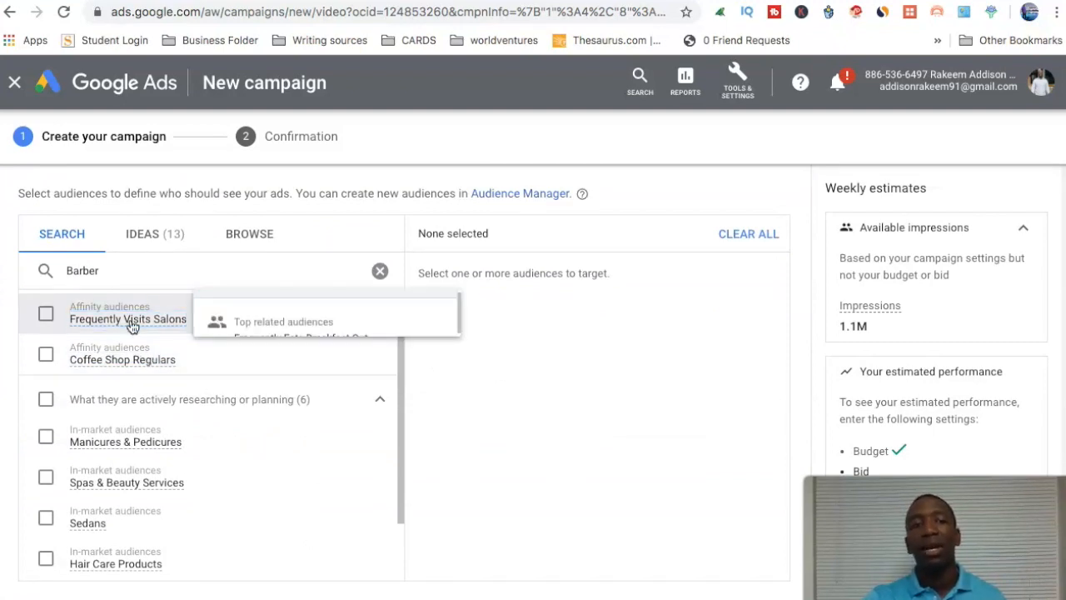
{"action": "left_click", "coordinate": [131, 326]}
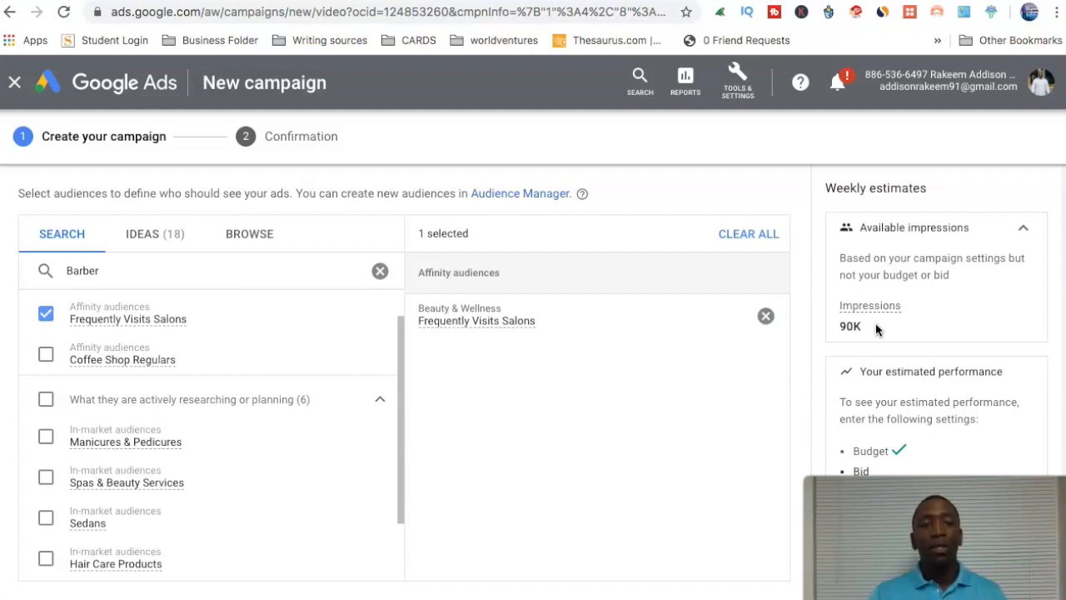
Set the ad group's maximum CPV bid to $0.05.
{"action": "scroll", "coordinate": [804, 222], "scroll_direction": "down", "scroll_amount": 1}
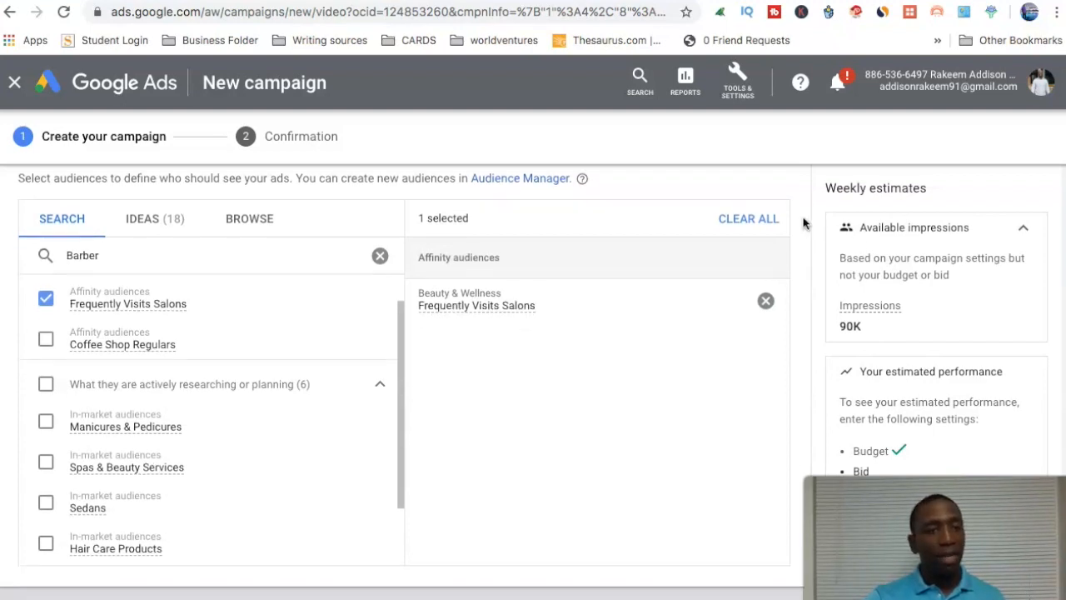
{"action": "scroll", "coordinate": [804, 223], "scroll_direction": "down", "scroll_amount": 4}
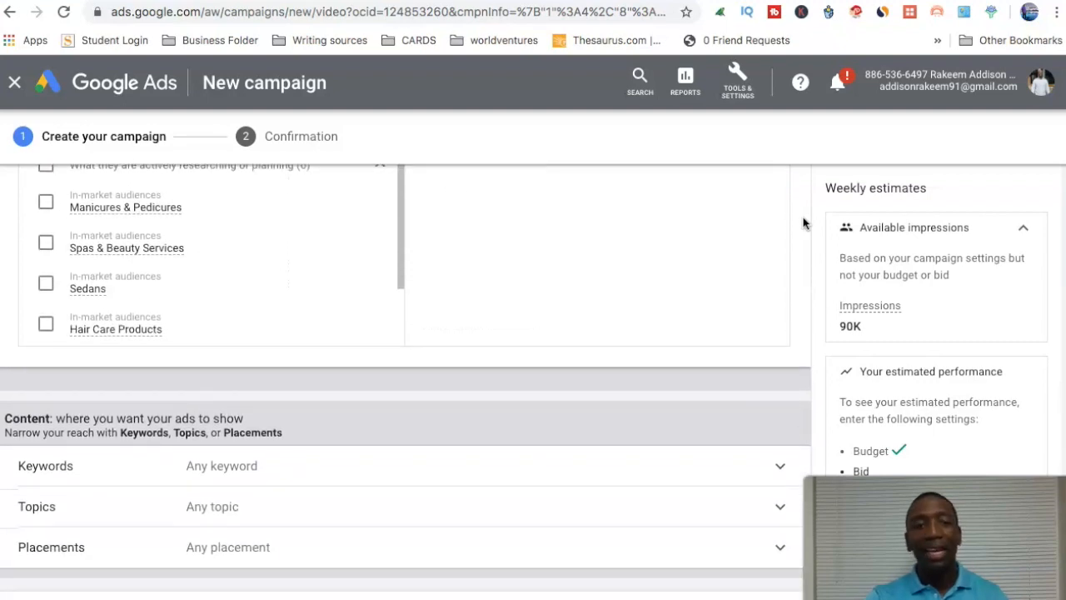
{"action": "scroll", "coordinate": [804, 223], "scroll_direction": "down", "scroll_amount": 2}
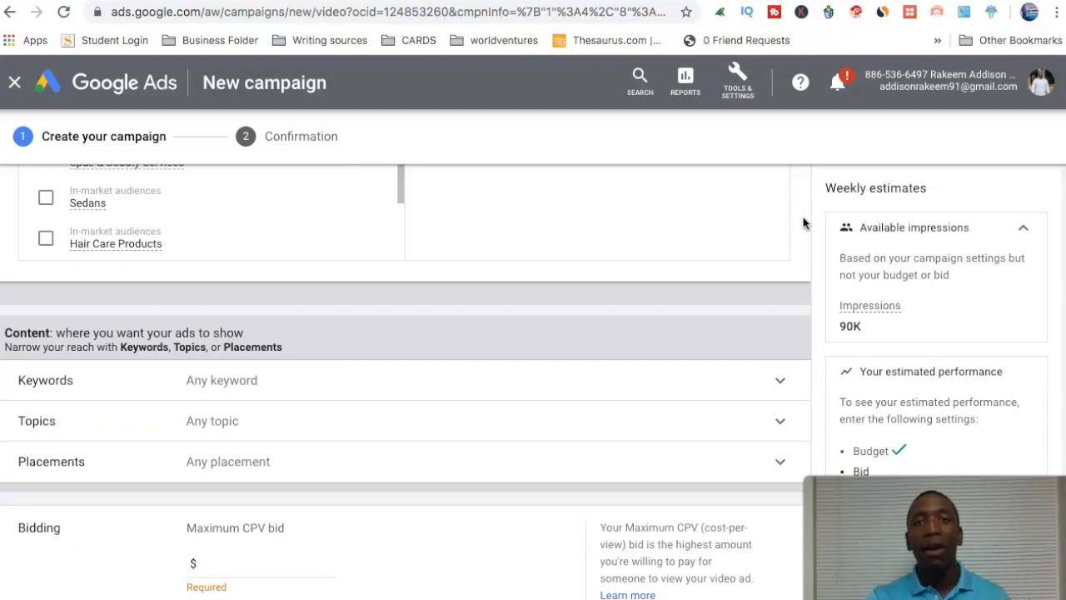
{"action": "scroll", "coordinate": [802, 224], "scroll_direction": "down", "scroll_amount": 4}
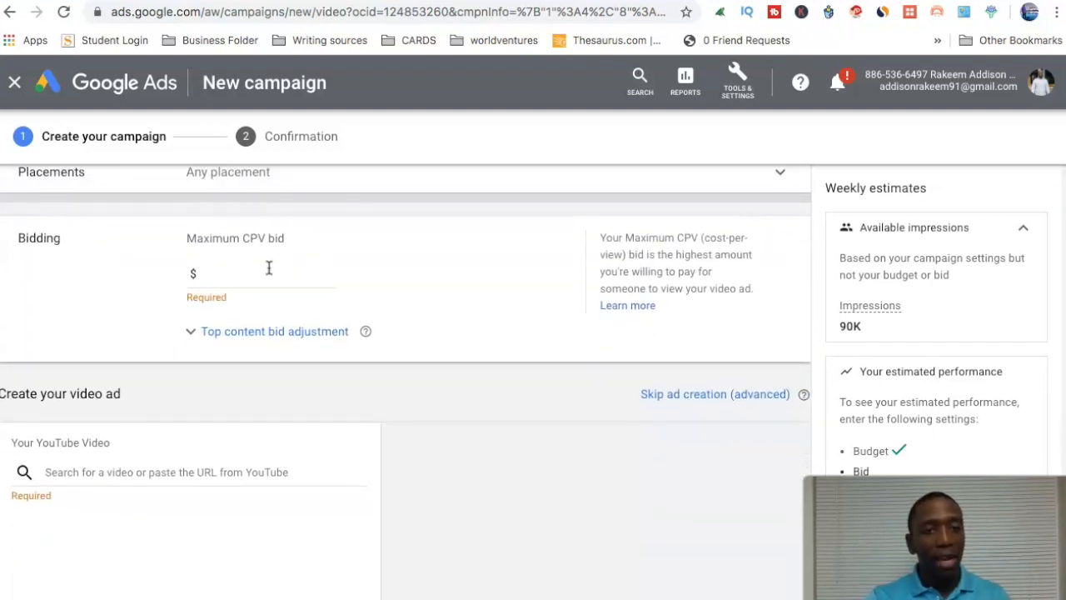
{"action": "left_click", "coordinate": [250, 274]}
{"action": "type", "text": "0.00"}
{"action": "type", "text": "05"}
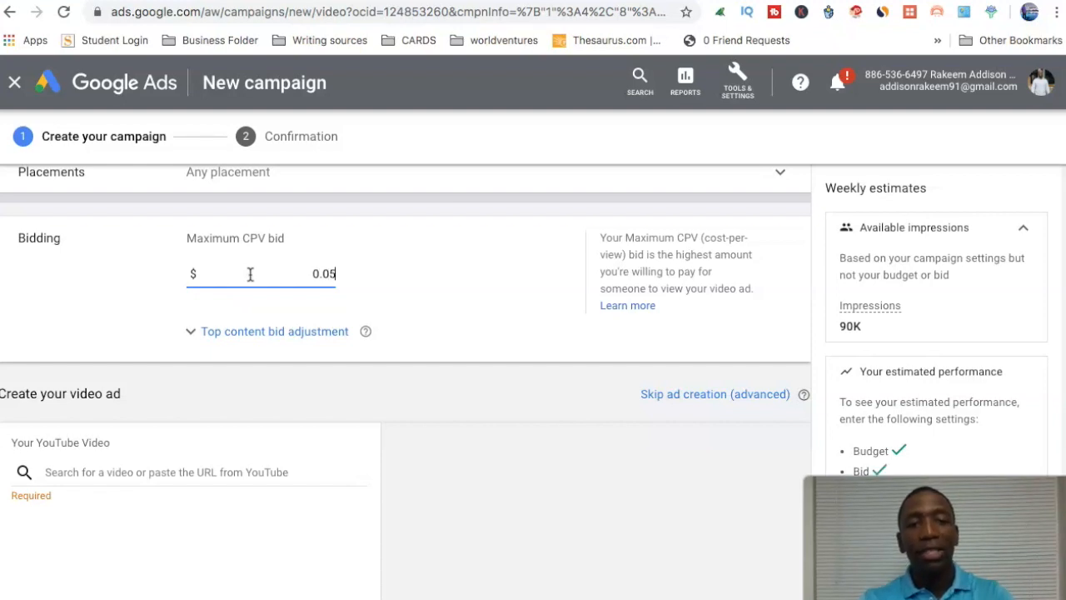
{"action": "left_click", "coordinate": [555, 289]}
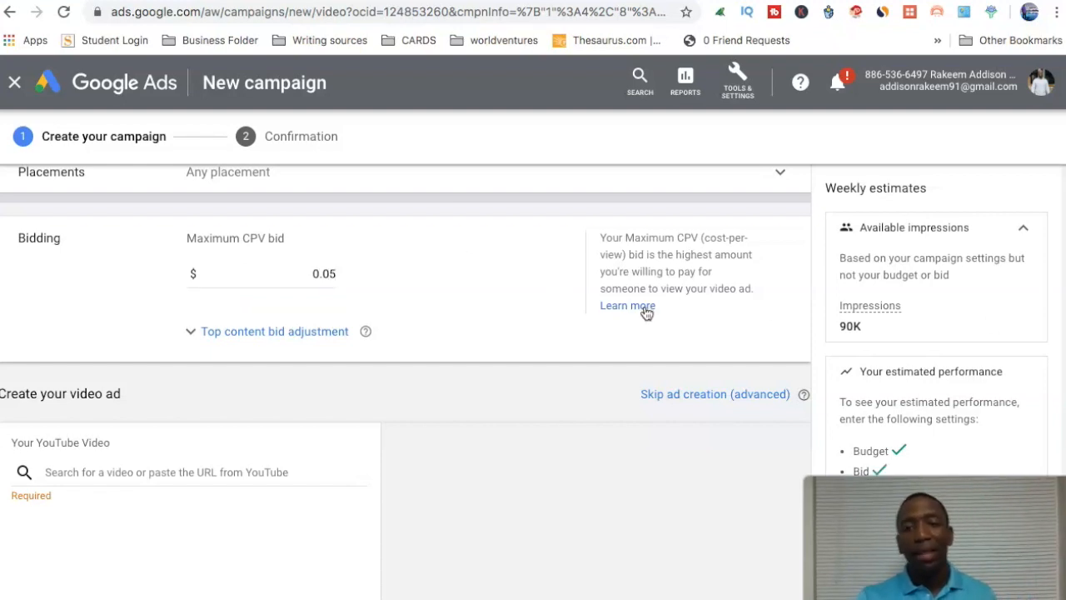
Open YouTube in a new tab and copy the link address of the recommended video How To Perfect 'Content To Customer Congruence'.
{"action": "scroll", "coordinate": [565, 296], "scroll_direction": "down", "scroll_amount": 3}
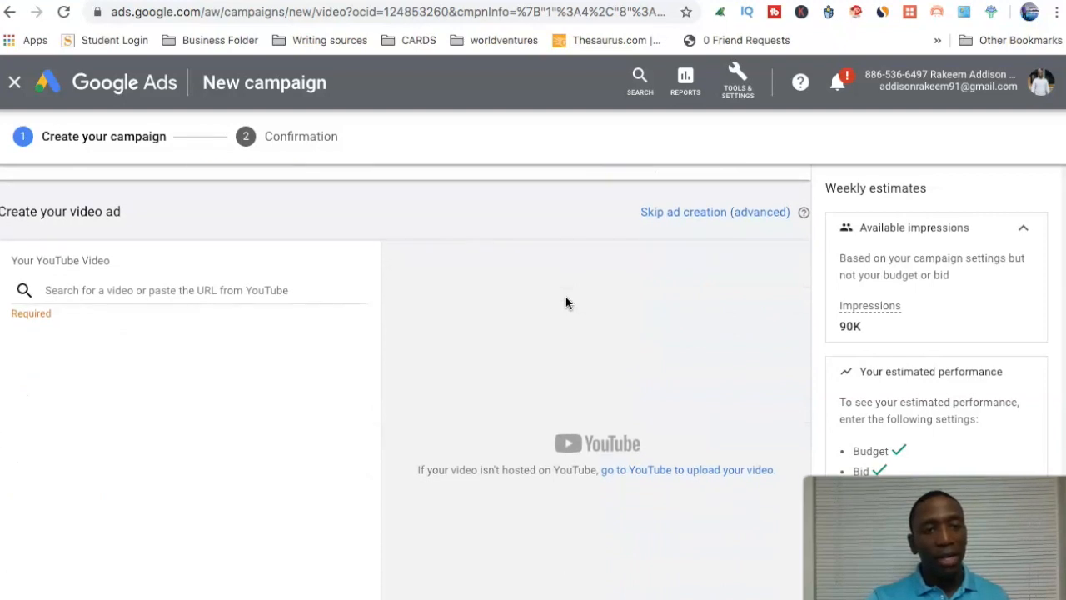
{"action": "left_click", "coordinate": [120, 280]}
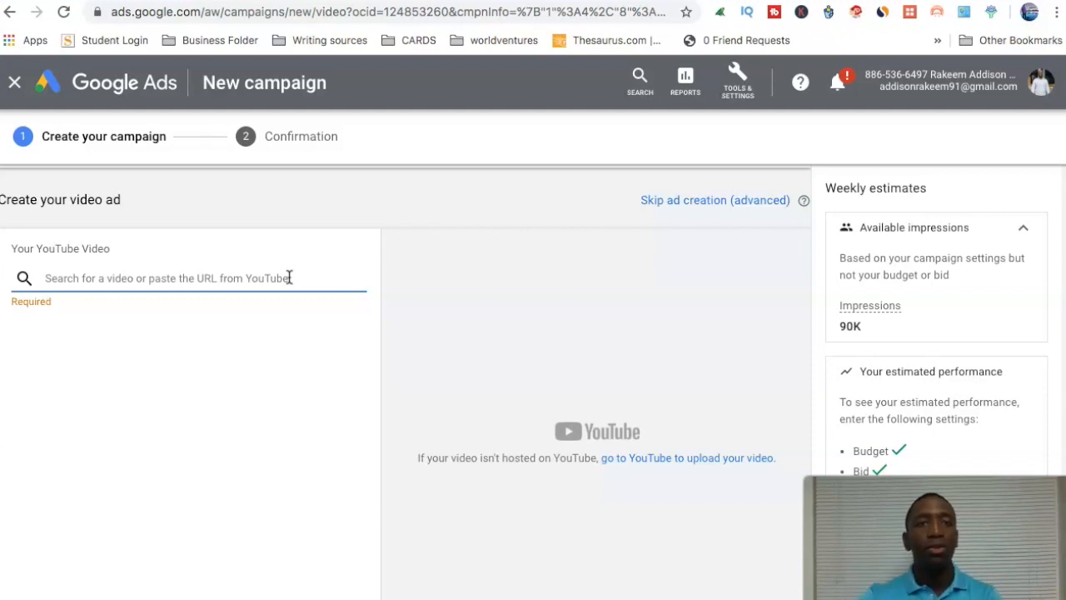
{"action": "left_click", "coordinate": [238, 1]}
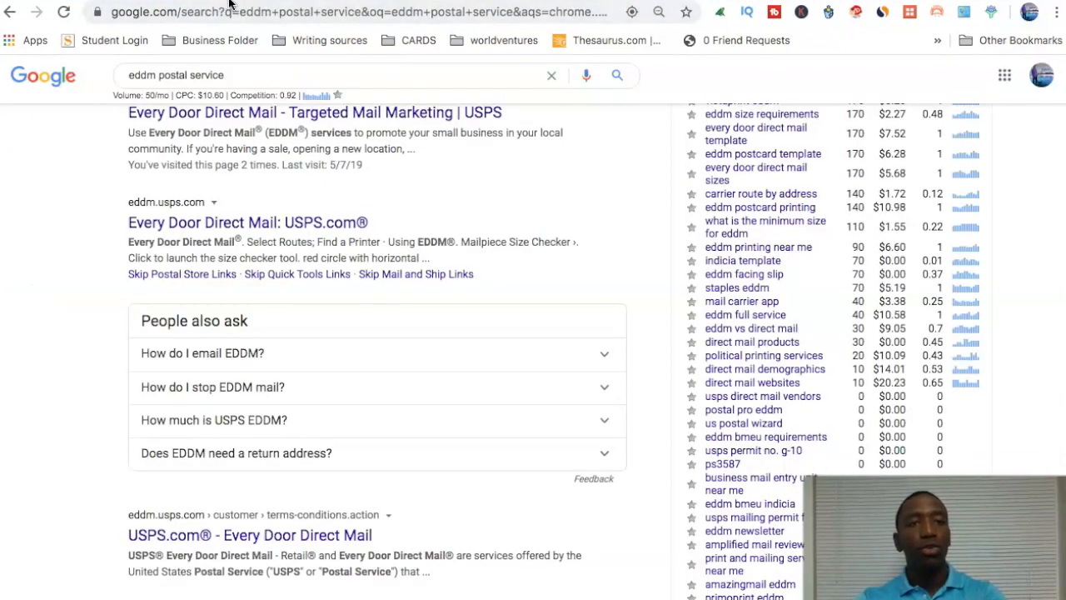
{"action": "left_click", "coordinate": [321, 1]}
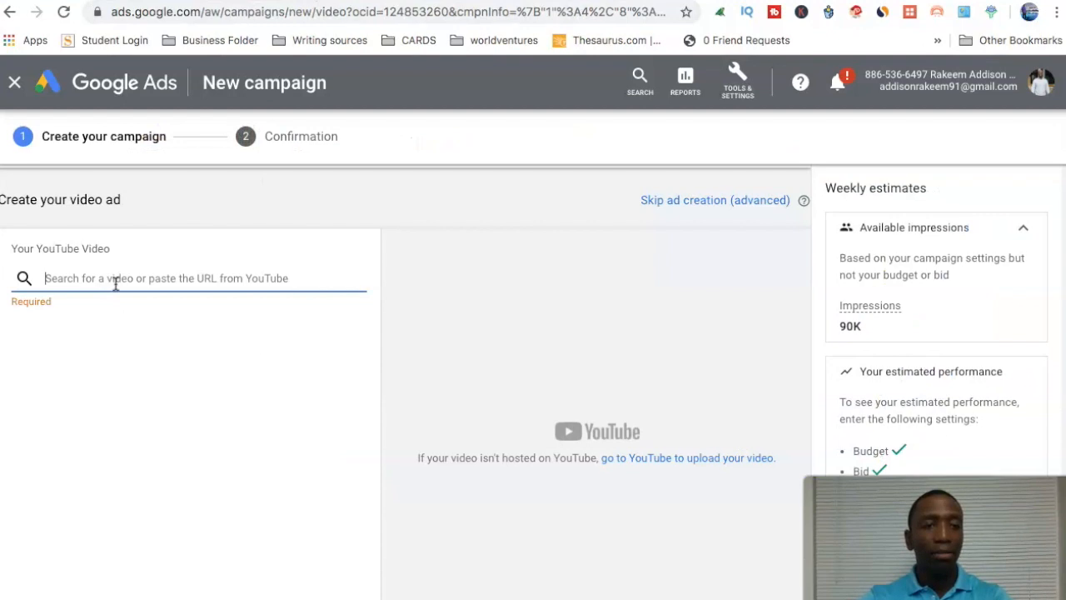
{"action": "left_click", "coordinate": [516, 1]}
{"action": "left_click", "coordinate": [219, 11]}
{"action": "type", "text": "yout"}
{"action": "key", "text": "Return"}
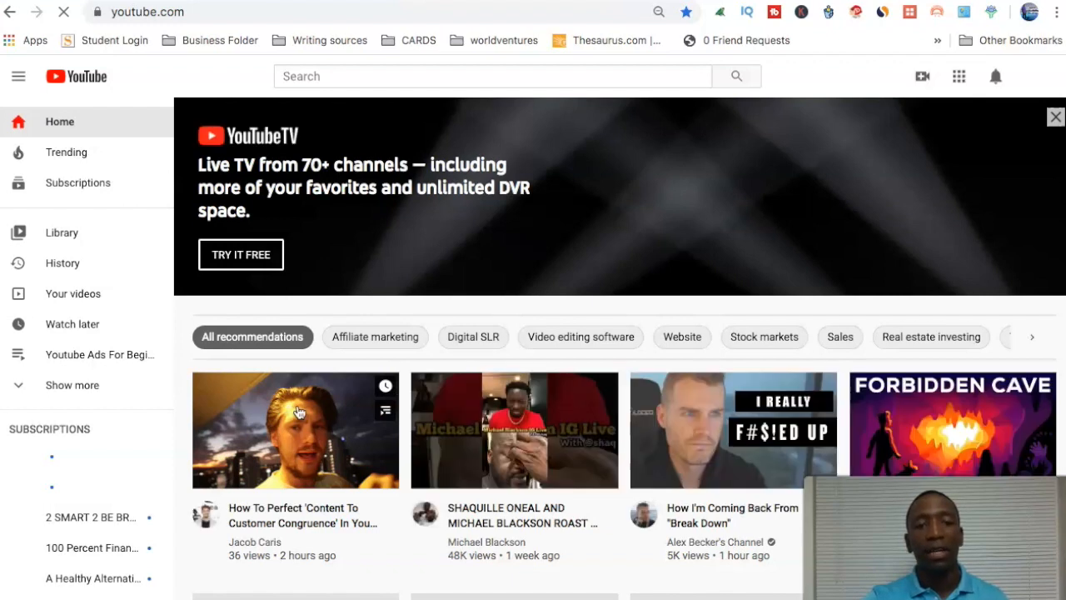
{"action": "right_click", "coordinate": [298, 411]}
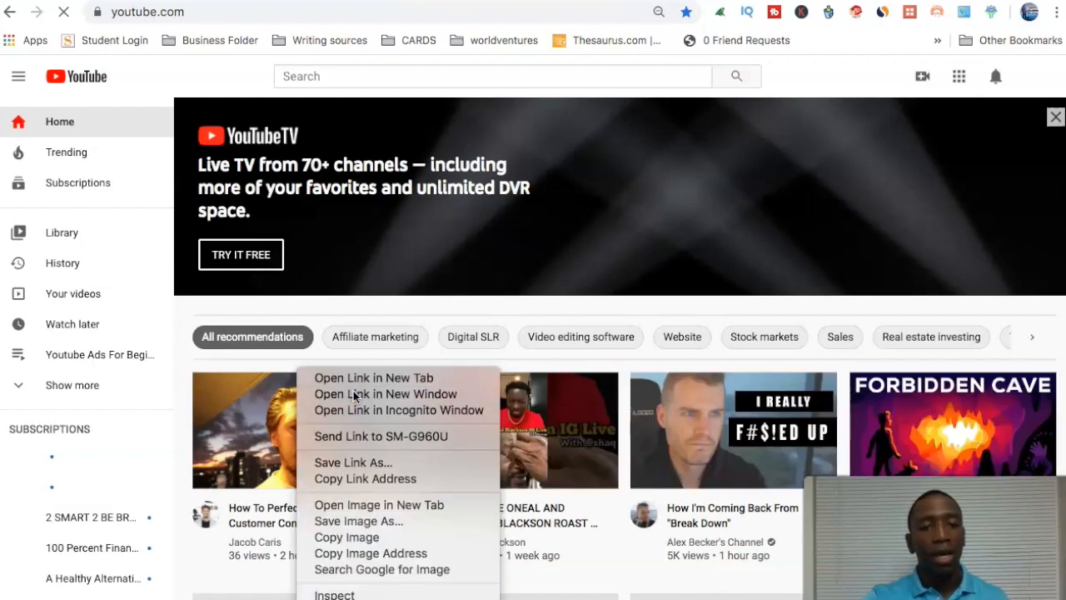
{"action": "left_click", "coordinate": [361, 479]}
Return to the Google Ads campaign, add the video from the copied link, and choose the Skippable in-stream ad format.
{"action": "left_click", "coordinate": [320, 0]}
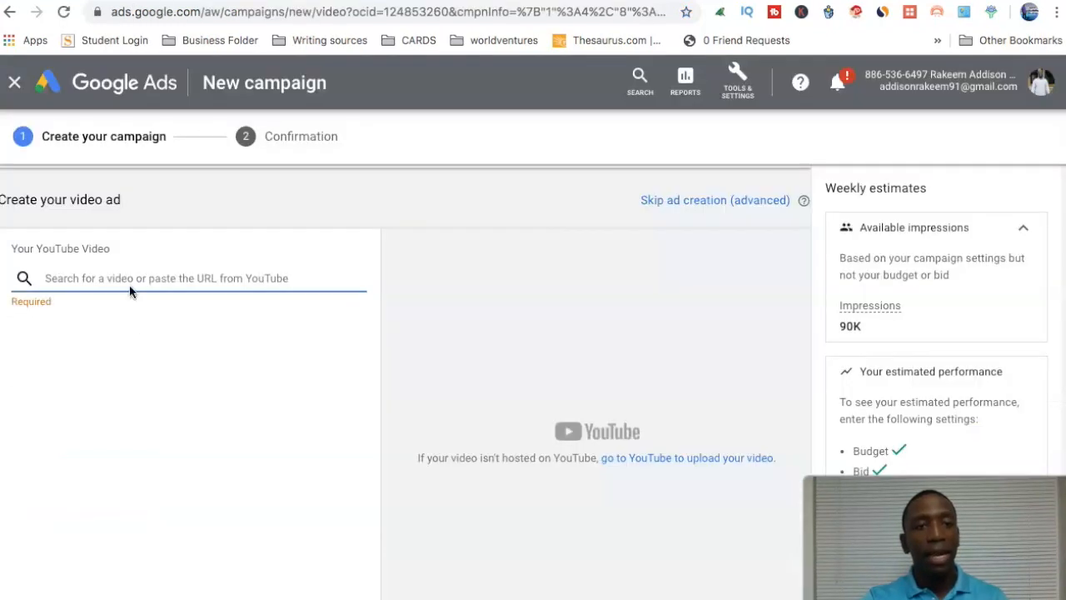
{"action": "key", "text": "ctrl+v"}
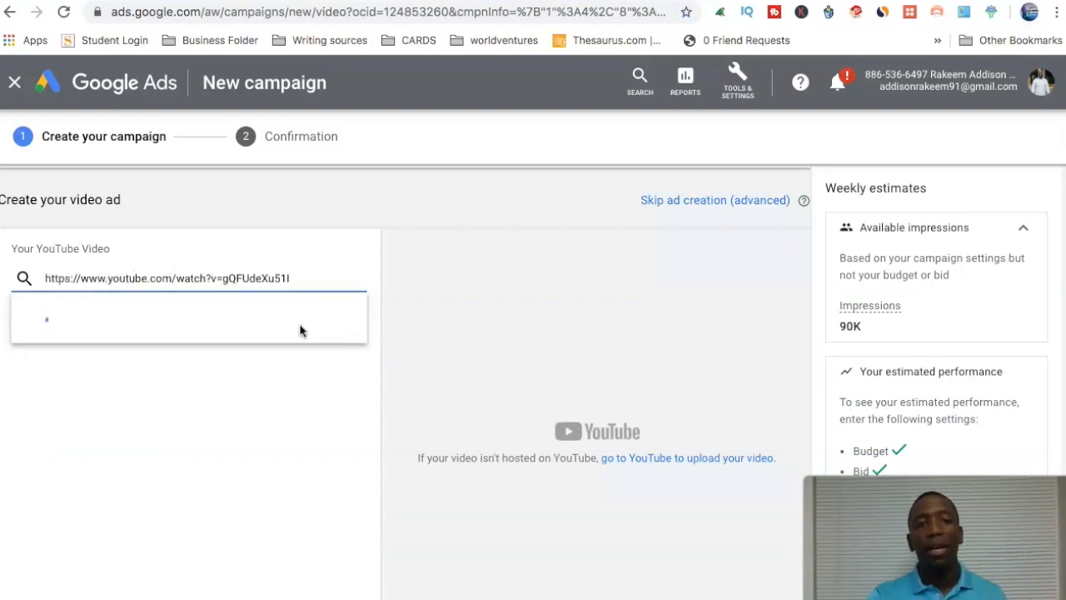
{"action": "left_click", "coordinate": [197, 308]}
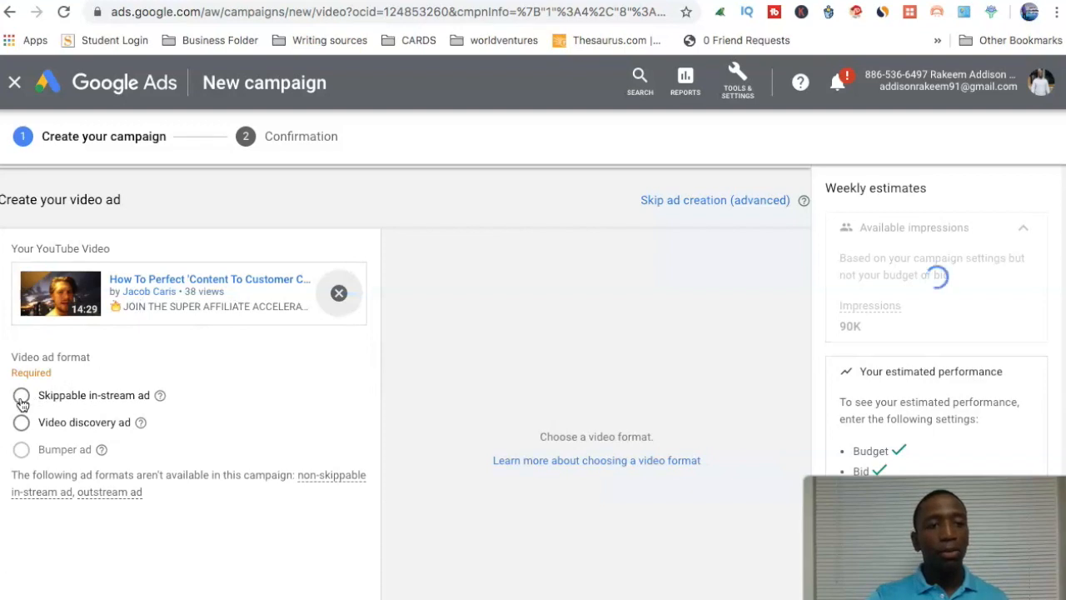
{"action": "left_click", "coordinate": [241, 395]}
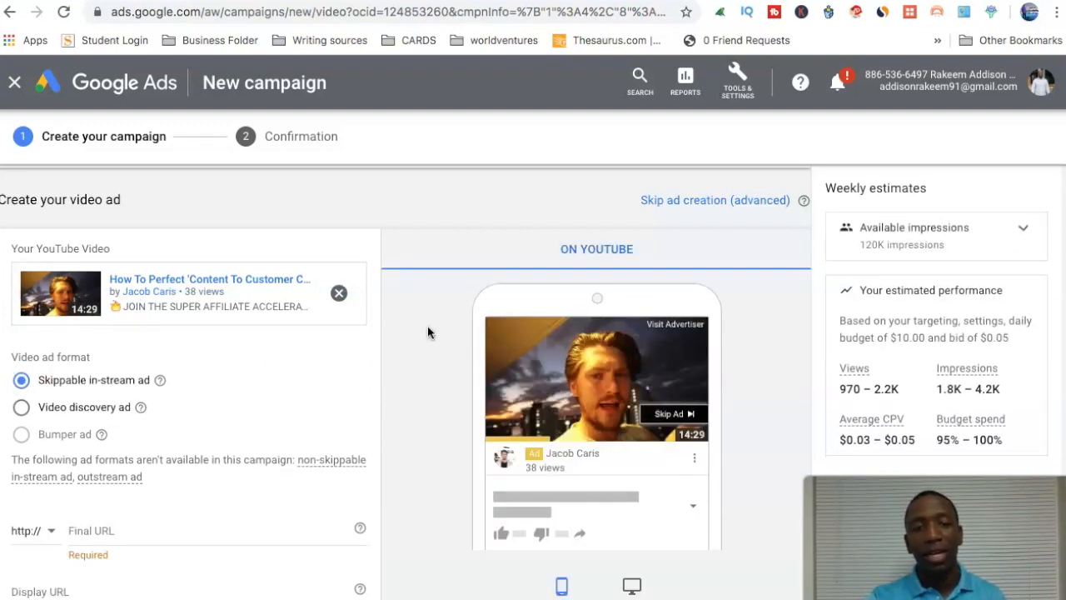
Review the video ad's remaining settings: final URL, display URL, call-to-action, companion banner, ad name and preview.
{"action": "scroll", "coordinate": [428, 326], "scroll_direction": "down", "scroll_amount": 1}
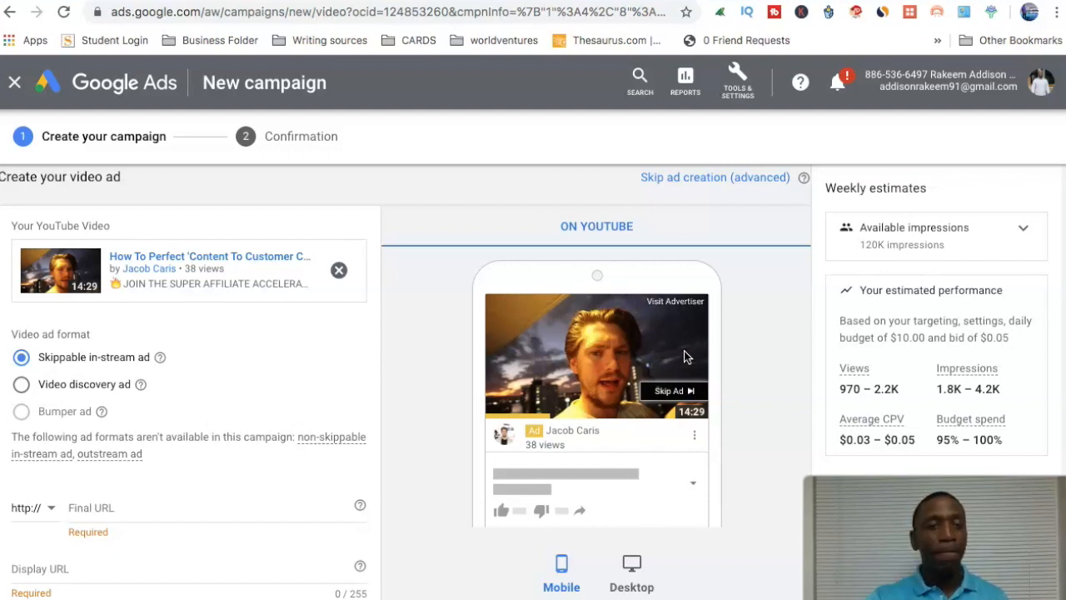
{"action": "scroll", "coordinate": [270, 474], "scroll_direction": "down", "scroll_amount": 1}
{"action": "scroll", "coordinate": [270, 475], "scroll_direction": "down", "scroll_amount": 3}
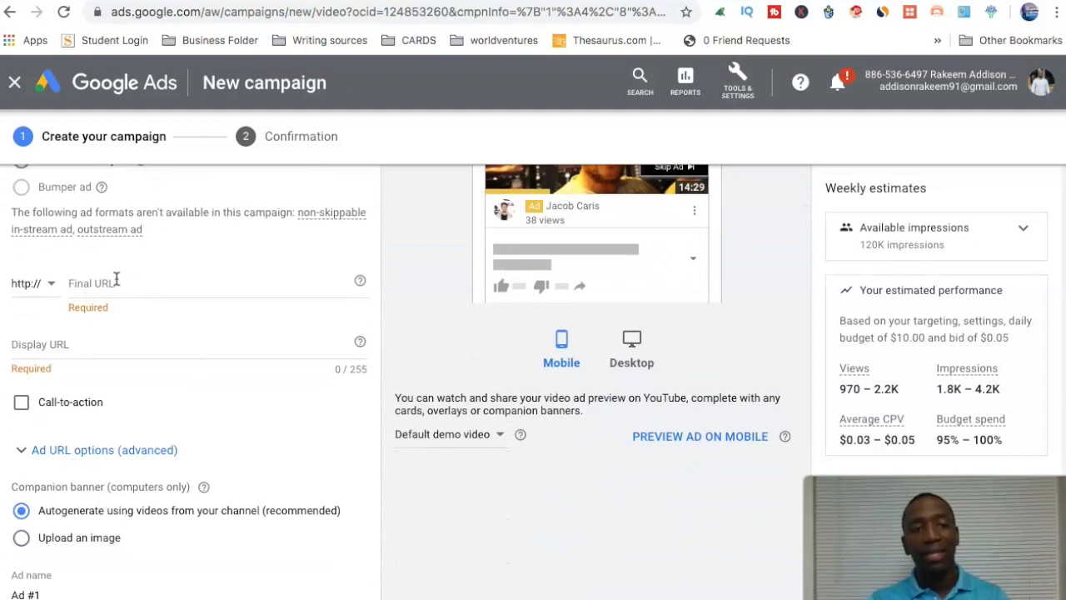
{"action": "scroll", "coordinate": [119, 390], "scroll_direction": "down", "scroll_amount": 1}
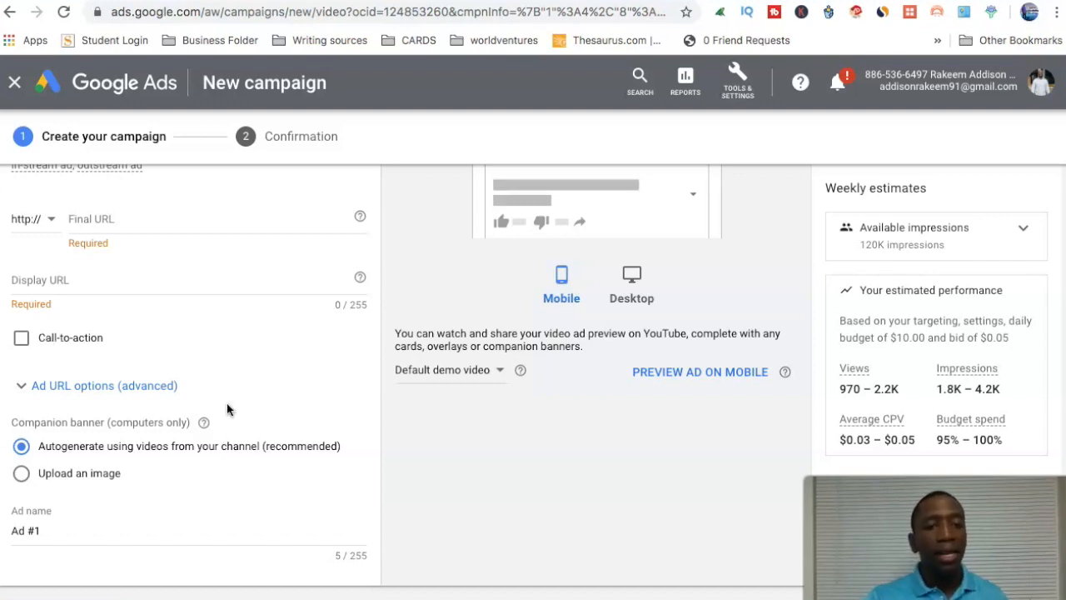
{"action": "scroll", "coordinate": [226, 402], "scroll_direction": "down", "scroll_amount": 1}
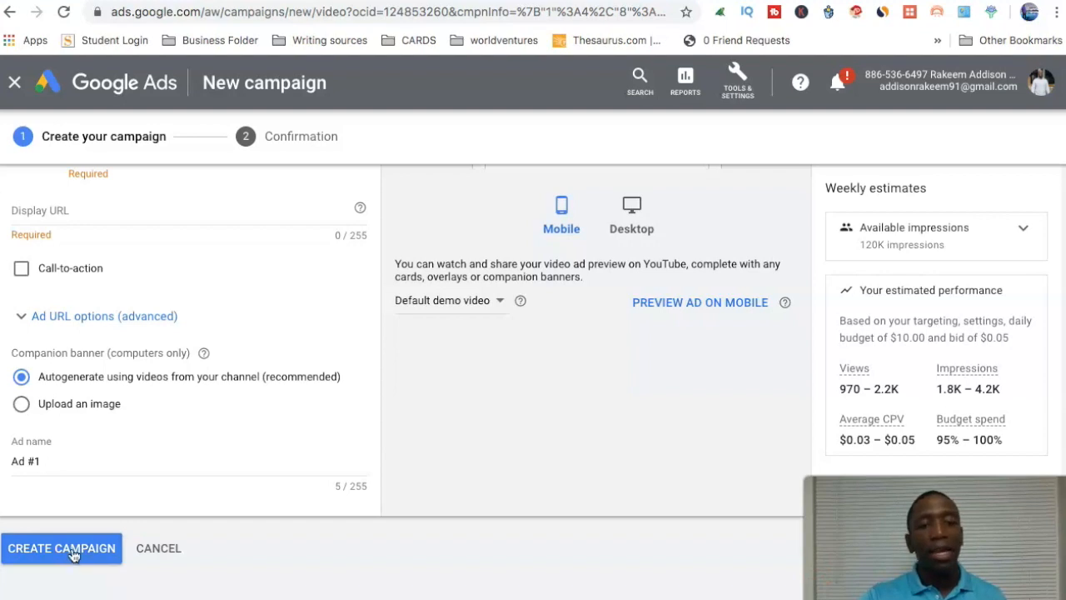
{"action": "scroll", "coordinate": [390, 485], "scroll_direction": "up", "scroll_amount": 10}
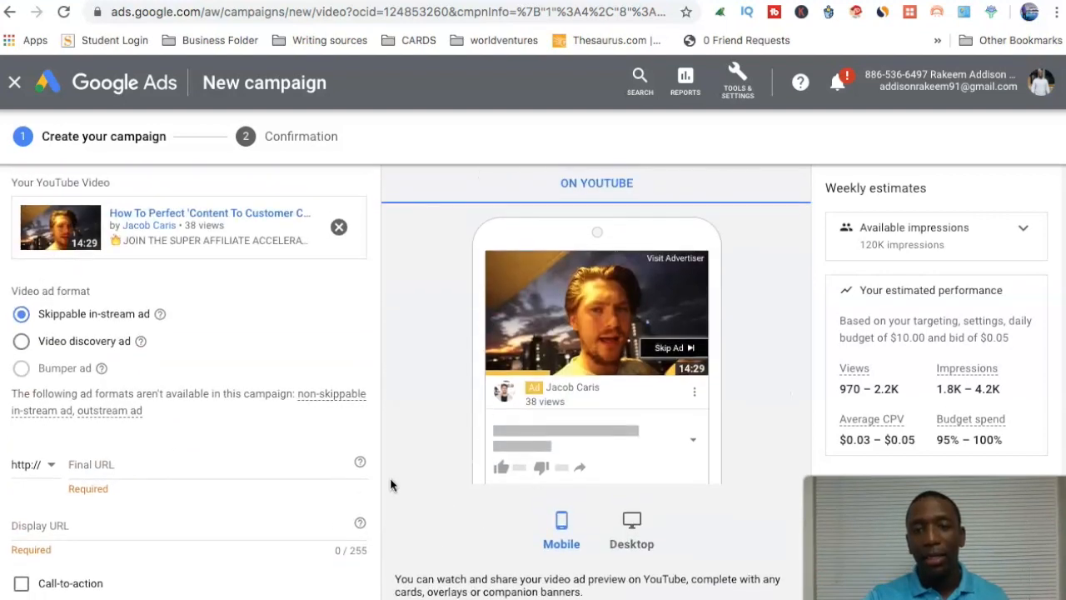